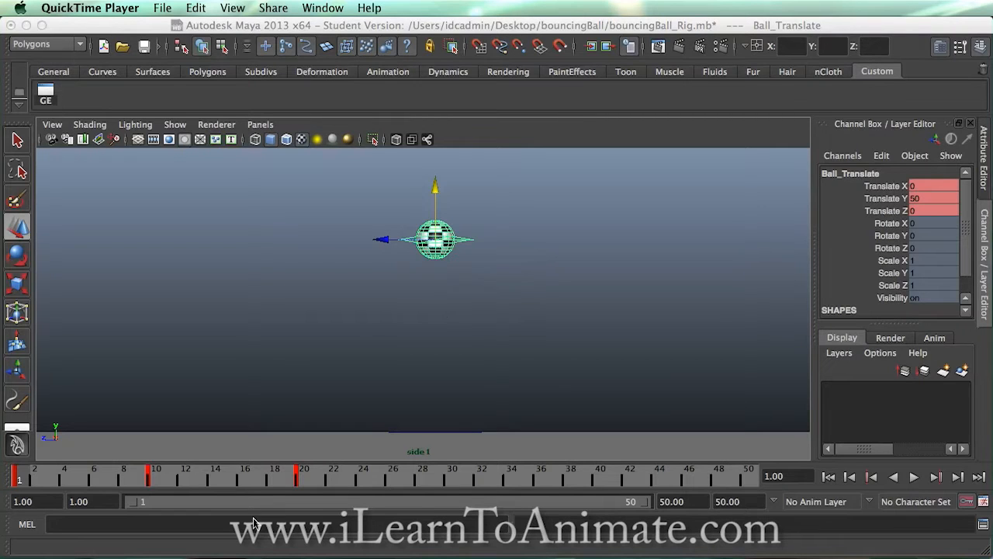
Step: Play the ball's bounce animation in Maya a few times to review the motion
click(221, 474)
key(alt+v)
key(Escape)
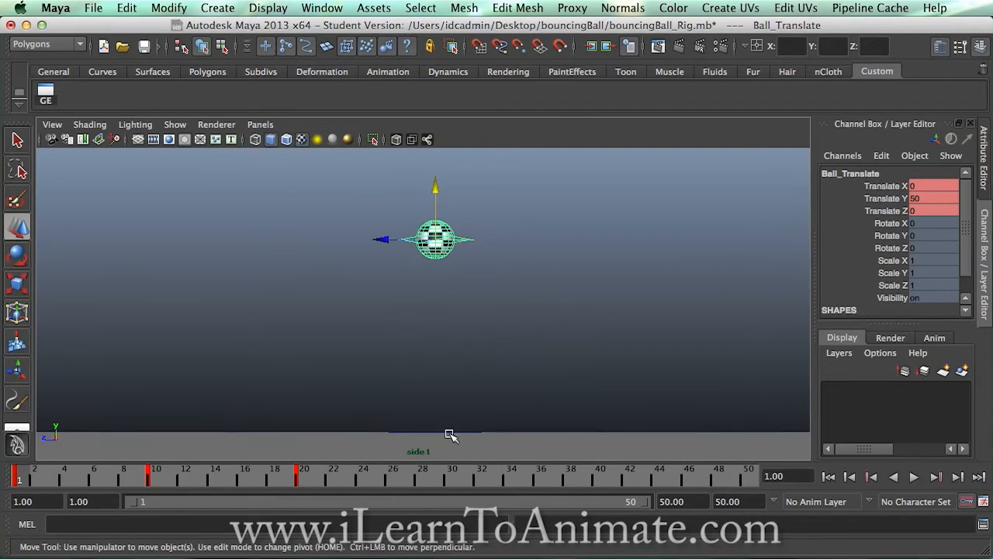
click(914, 477)
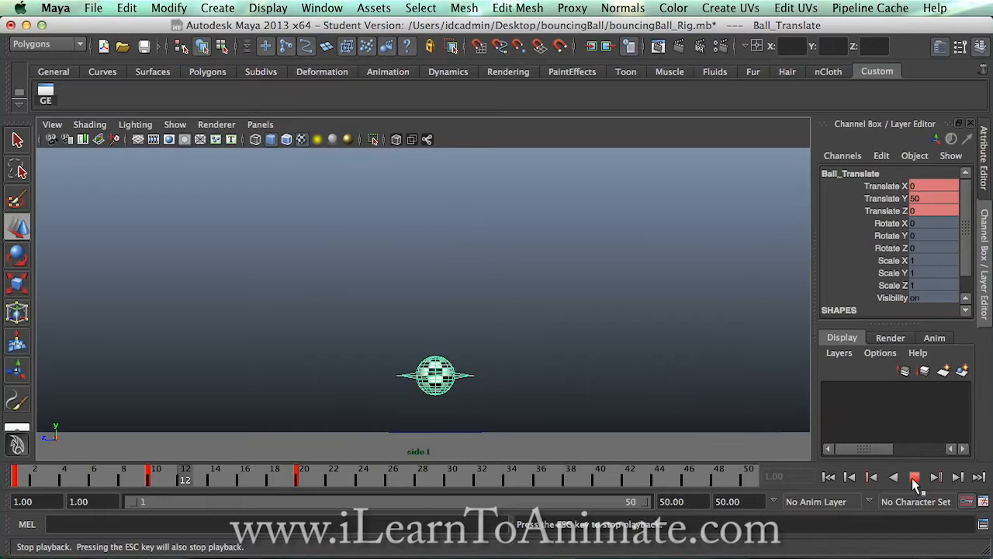
click(914, 478)
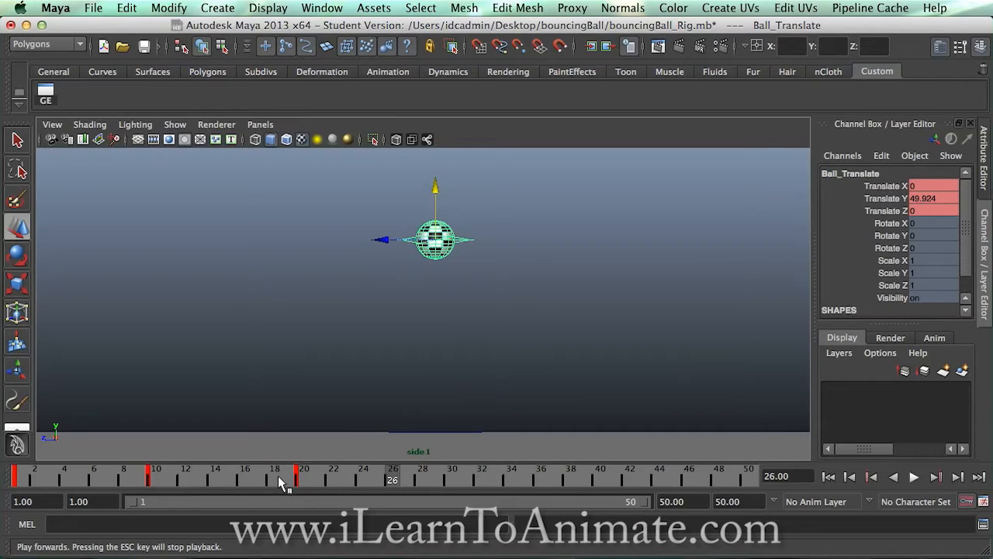
key(alt+v)
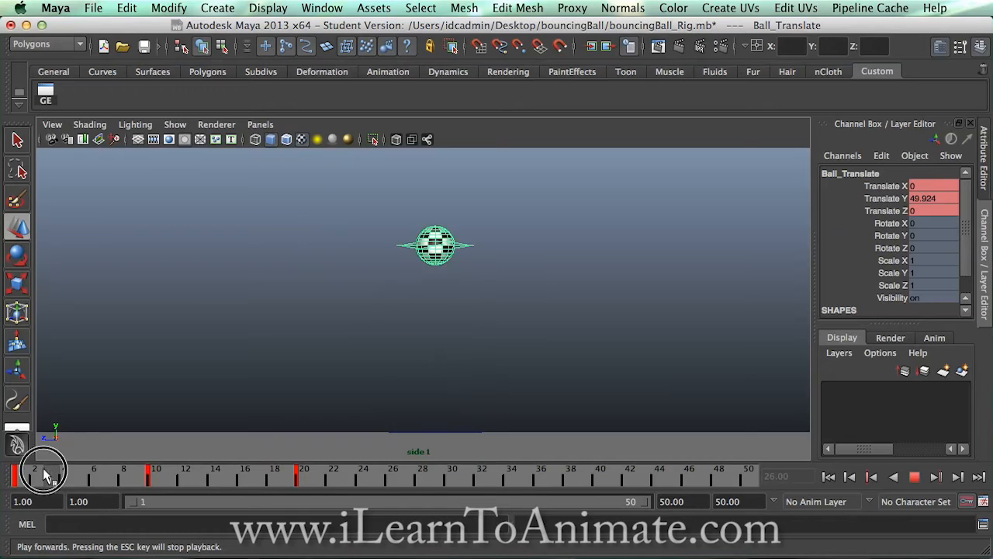
Step: Scrub the Time Slider from frame 1 through frame 20 and back to study the fall
drag(38, 472, 15, 476)
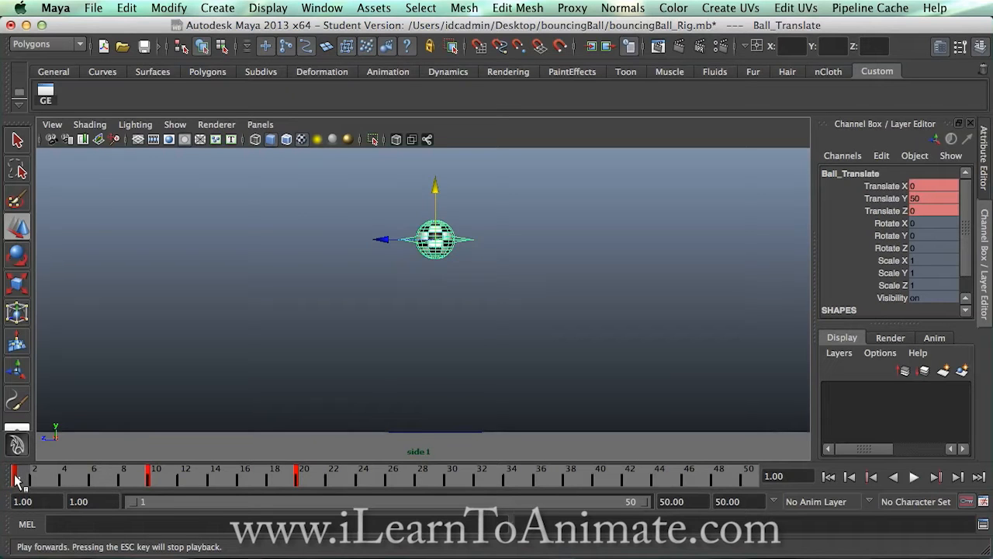
mouse_move(15, 477)
mouse_down()
mouse_move(318, 489)
mouse_move(189, 472)
mouse_move(87, 485)
mouse_move(17, 476)
mouse_move(210, 492)
mouse_move(303, 479)
mouse_up()
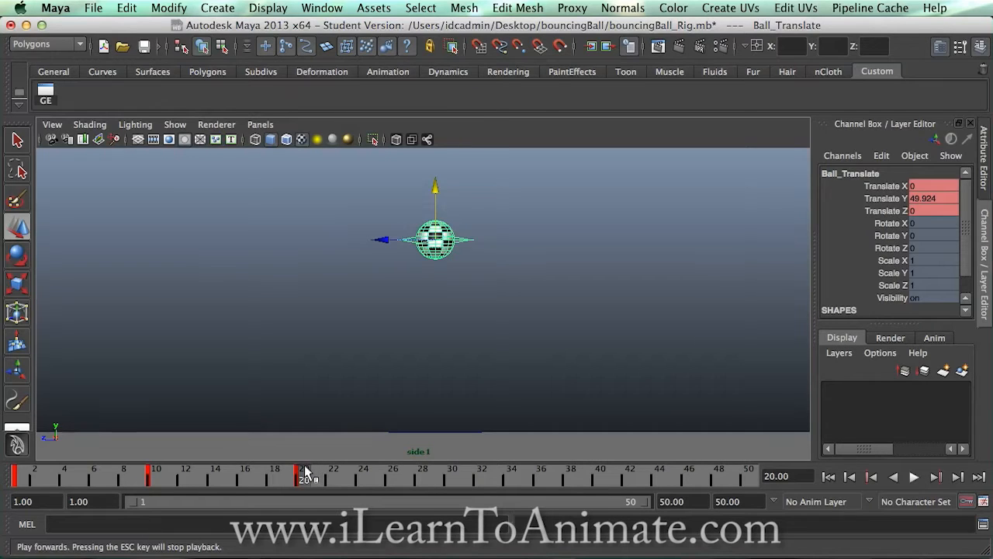
click(301, 477)
drag(301, 477, 9, 495)
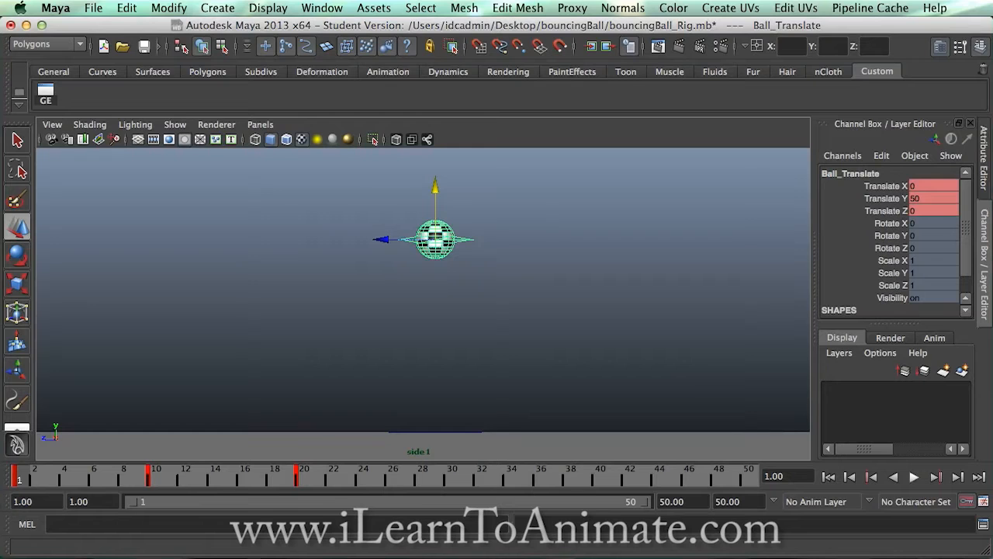
Step: In Photoshop, add two slightly lower copies of the ball below the top one and zoom to 200%
key(super+Tab)
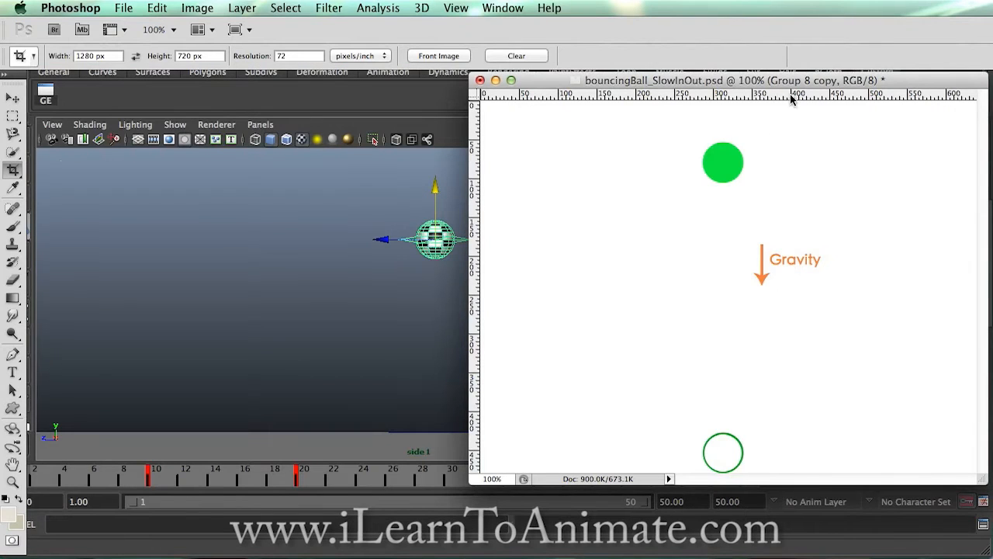
mouse_move(797, 83)
mouse_down()
mouse_move(690, 98)
mouse_move(512, 101)
mouse_up()
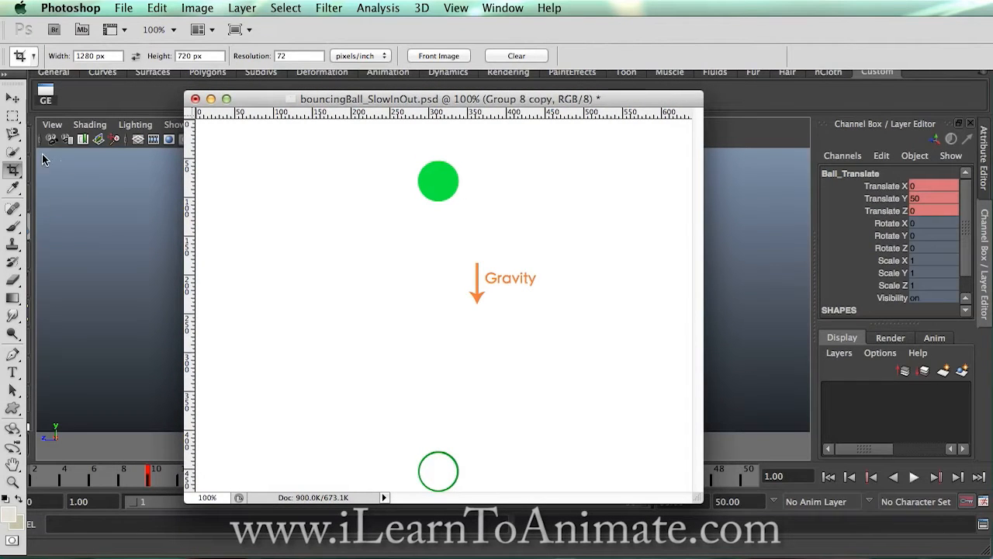
click(13, 98)
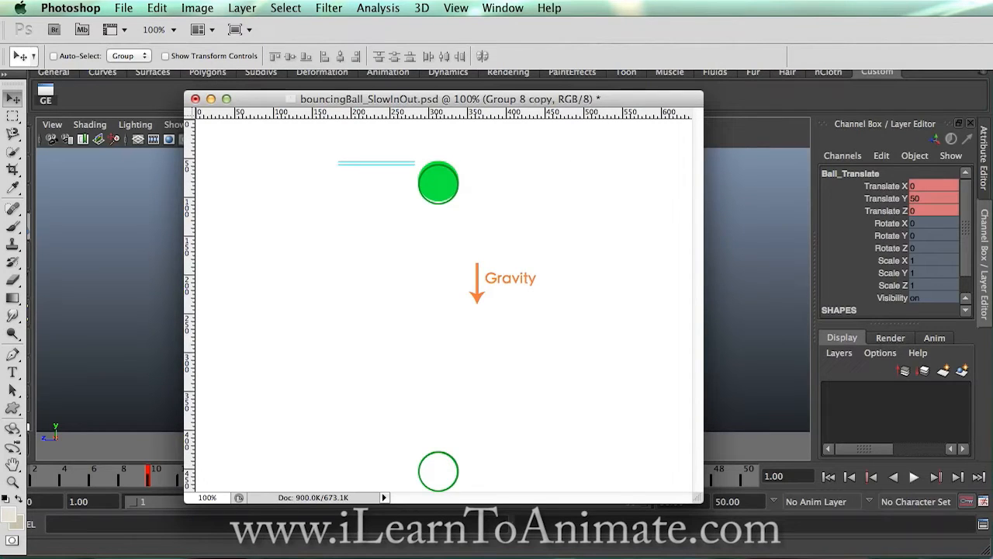
key(shift+Down)
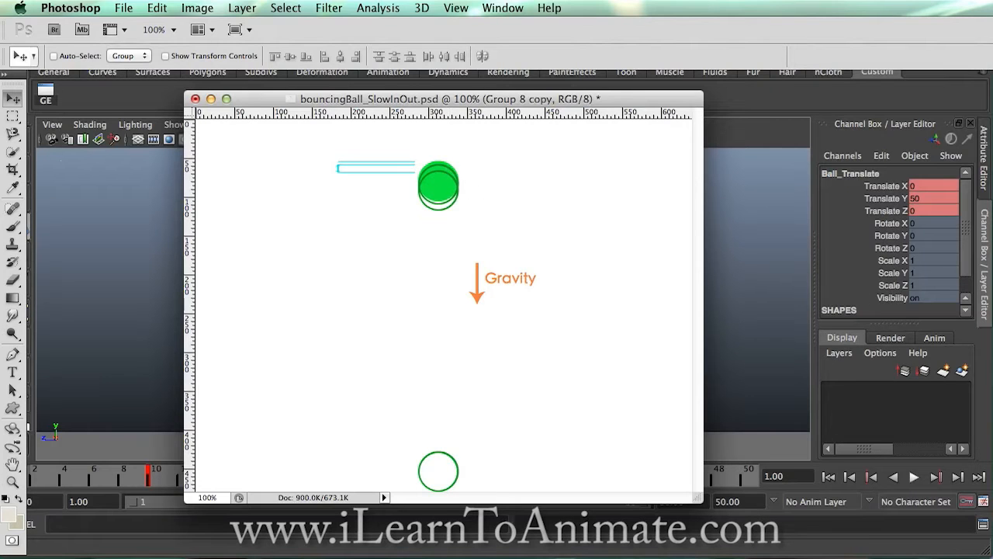
key(alt+shift+Down)
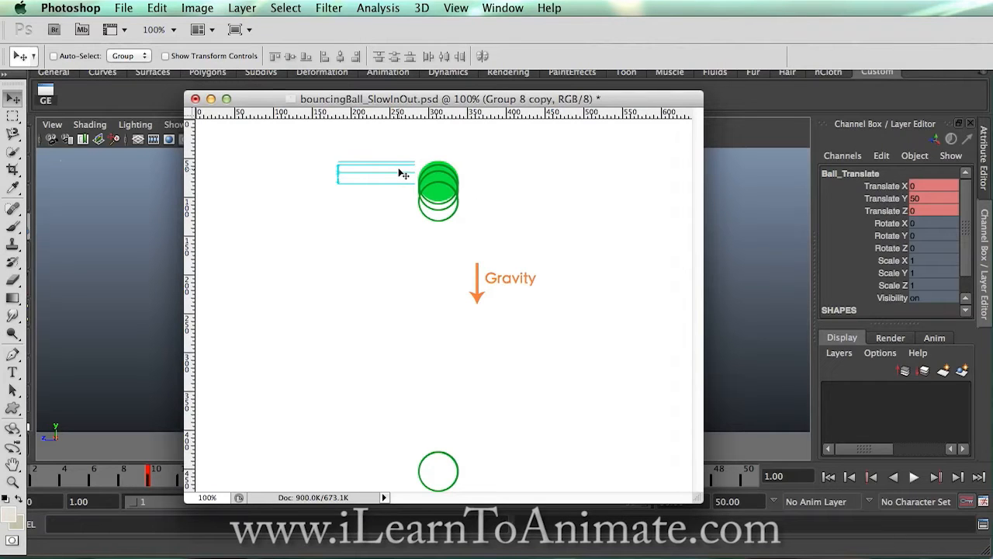
key(super+equal)
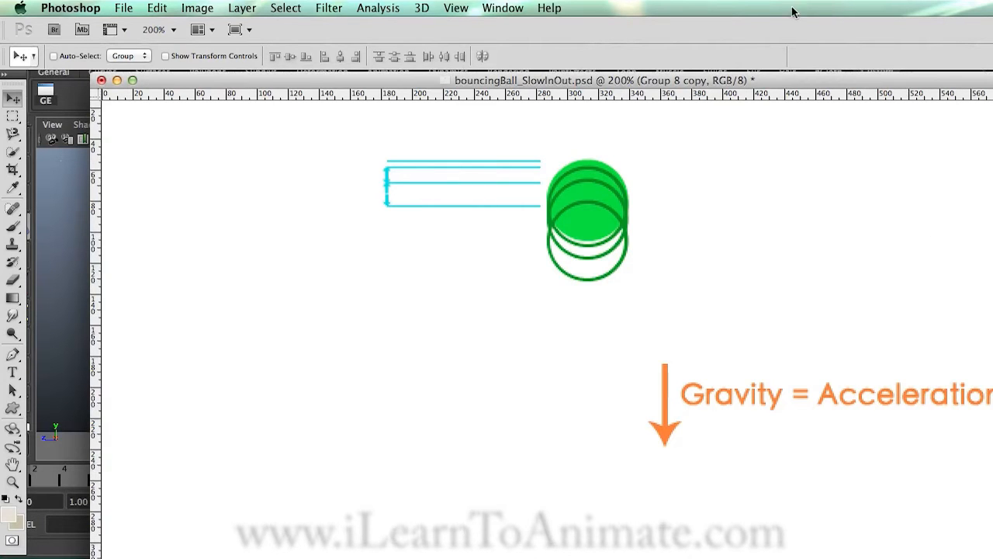
Step: Shift the diagram window left and zoom back out to 100% to show the whole diagram
drag(795, 81, 727, 77)
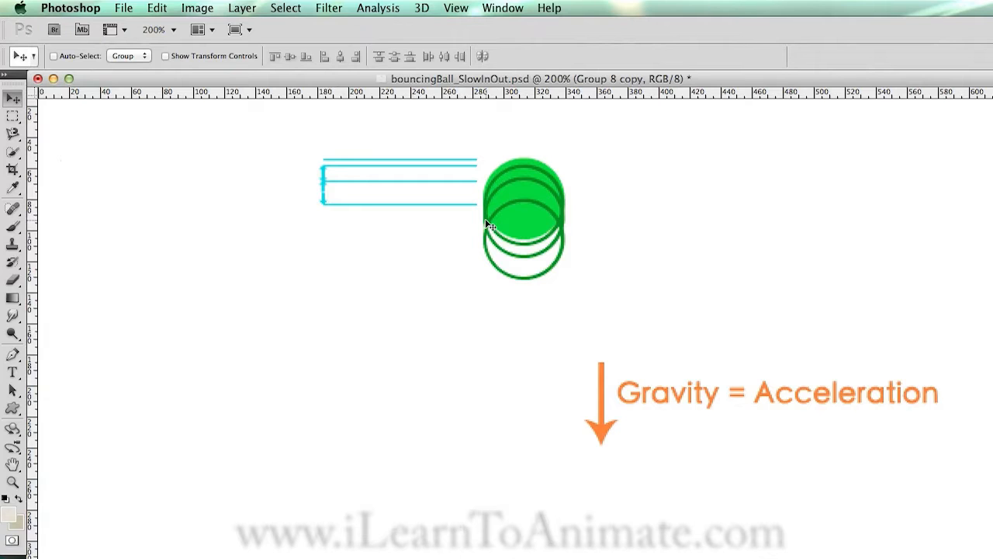
key(ctrl+minus)
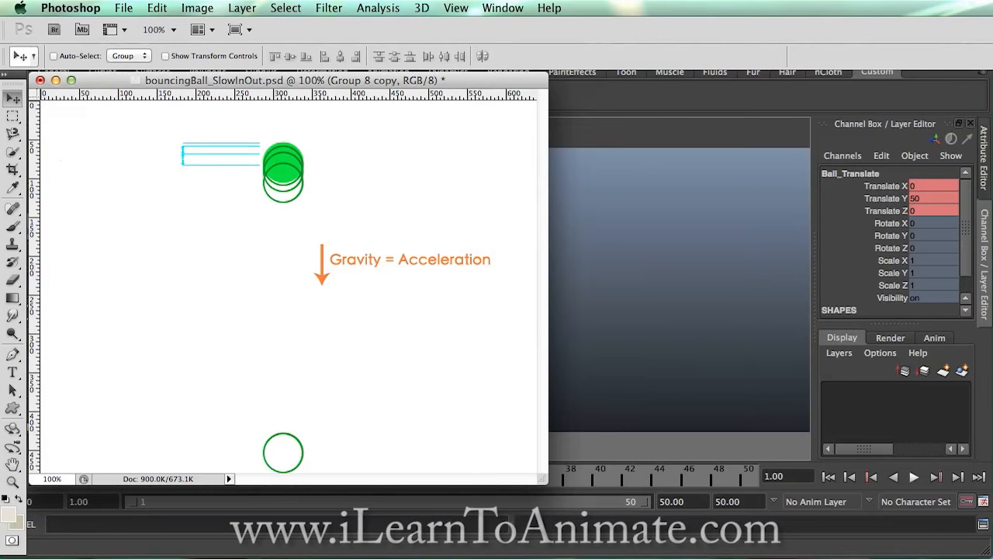
Step: Add three more ball copies down the fall, each with a wider gap than the last
key(shift+Down)
key(shift+Down)
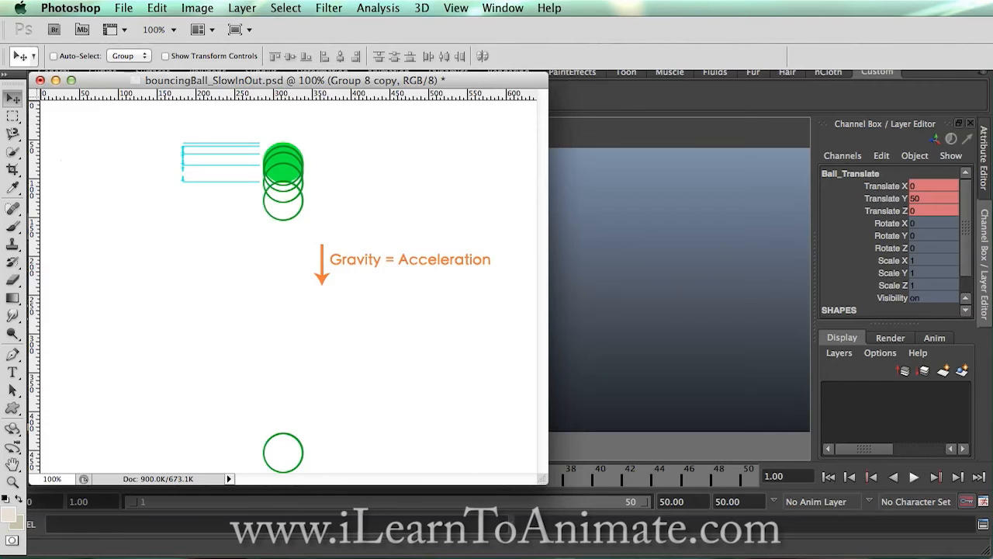
key(shift+Down)
key(shift+Down)
key(shift+Down)
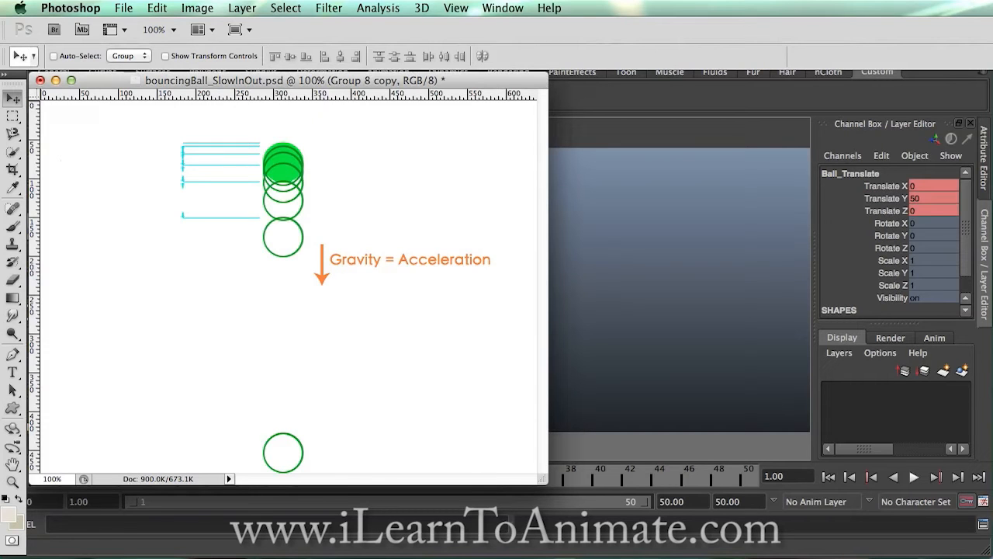
key(shift+Down)
key(shift+Down)
key(shift+Down)
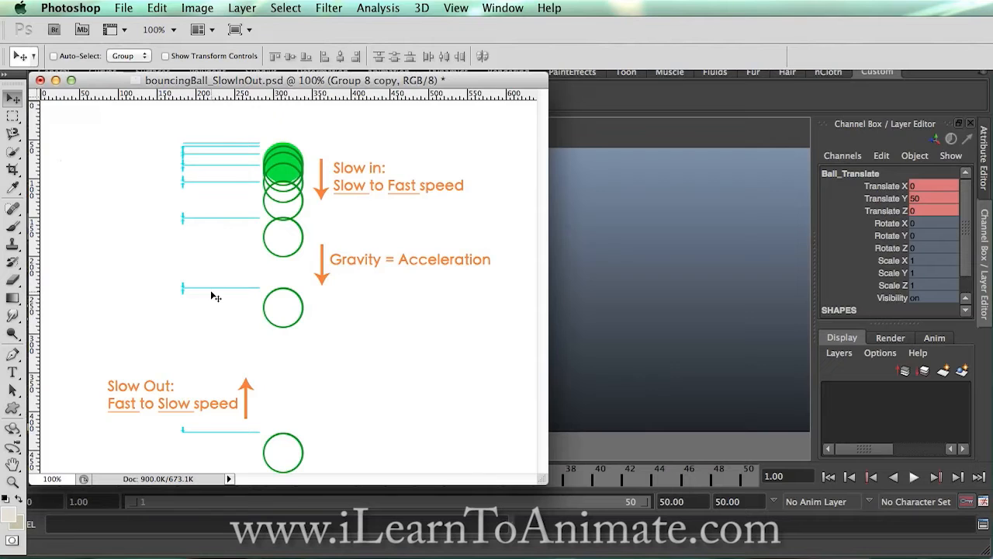
Step: Bring Maya forward and open the Graph Editor from Window > Animation Editors
click(646, 91)
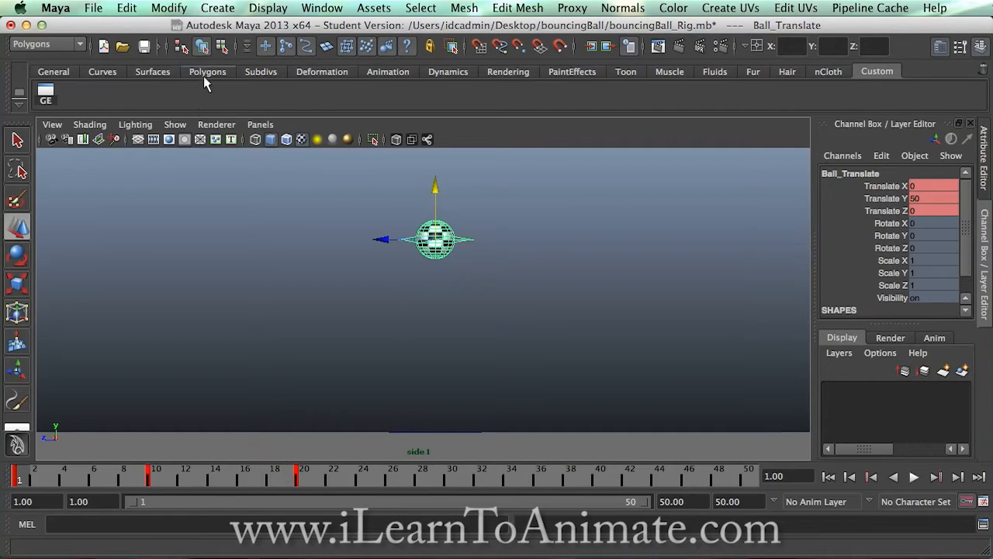
click(313, 11)
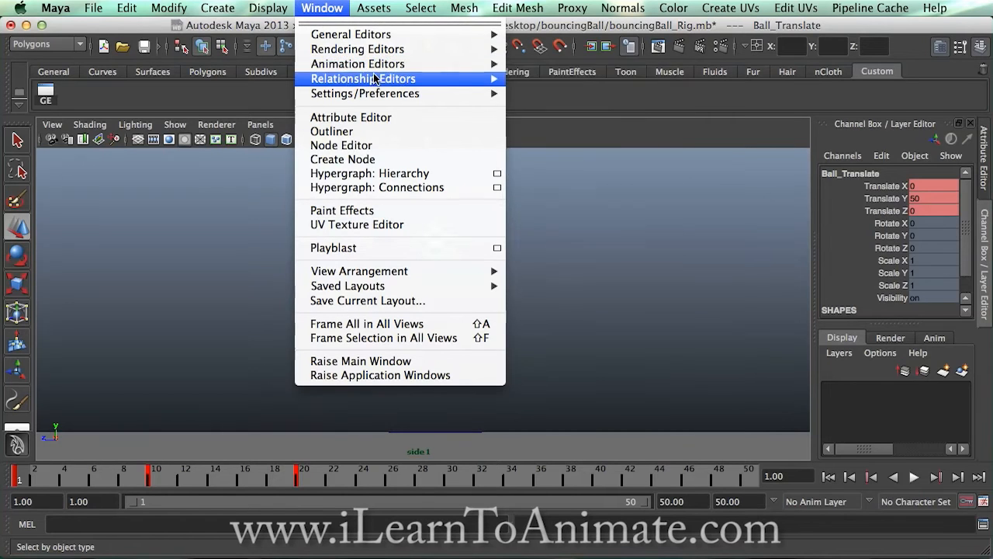
mouse_move(358, 63)
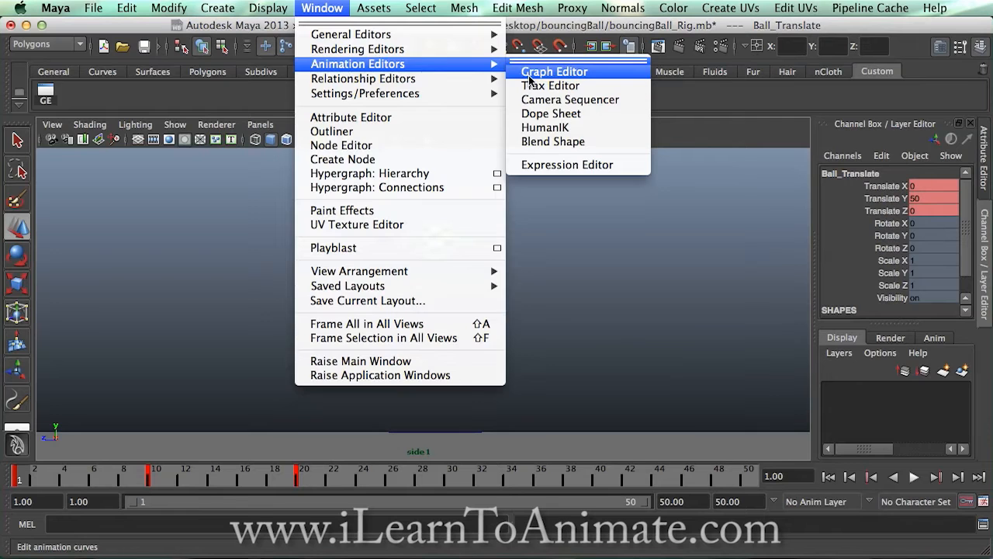
click(529, 74)
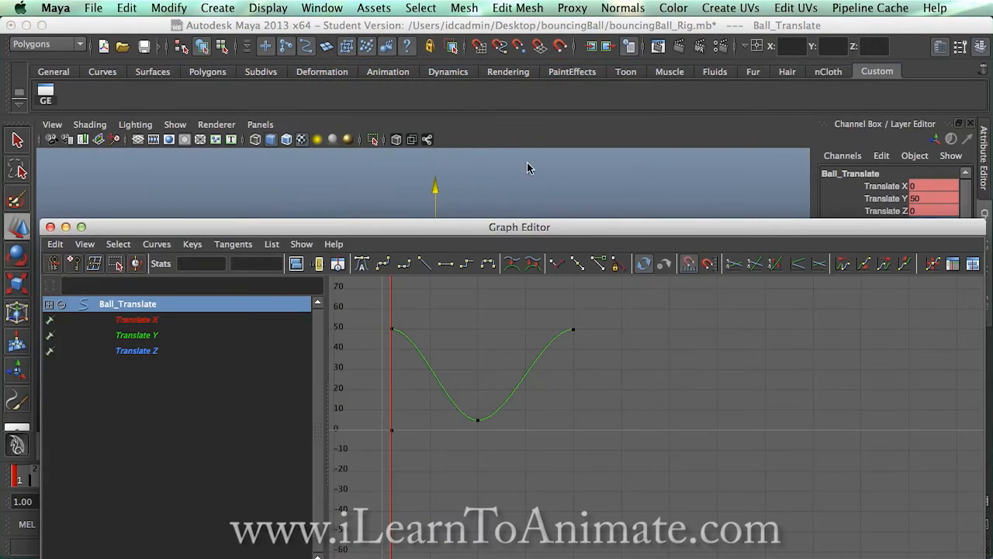
Step: Place the Graph Editor above the time slider with the Translate Y curve centred and the ball in view
drag(527, 226, 508, 128)
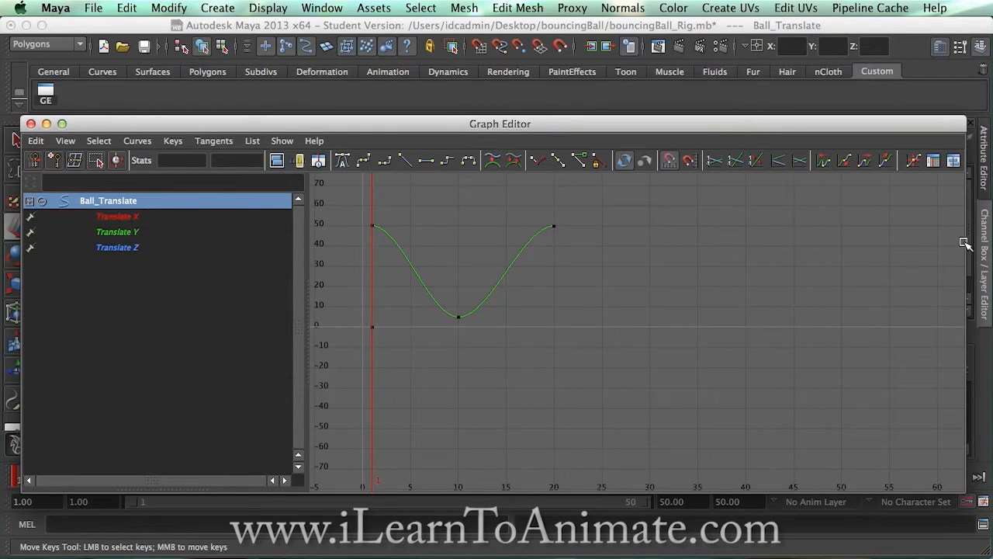
mouse_move(965, 243)
mouse_down()
mouse_move(880, 271)
mouse_move(518, 233)
mouse_up()
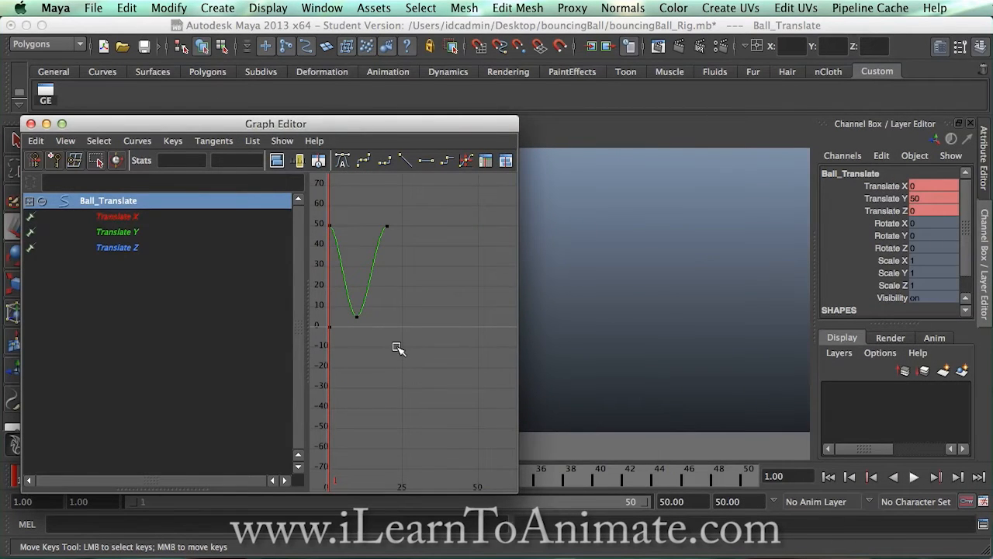
alt+middle_drag(397, 344, 463, 378)
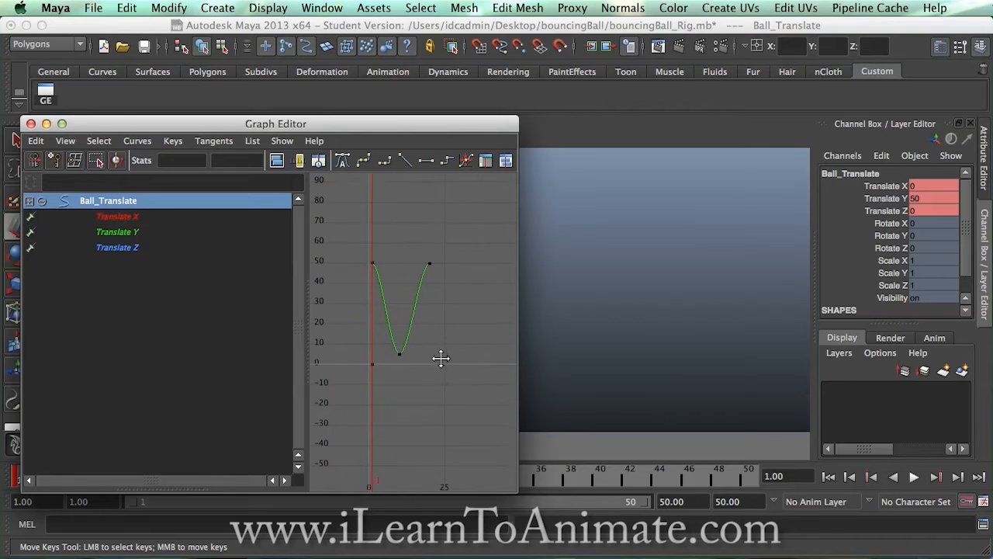
scroll(463, 377, up, 1)
scroll(463, 378, up, 1)
scroll(464, 379, up, 1)
scroll(465, 379, down, 1)
scroll(465, 328, up, 1)
scroll(453, 332, up, 2)
alt+middle_drag(453, 333, 447, 331)
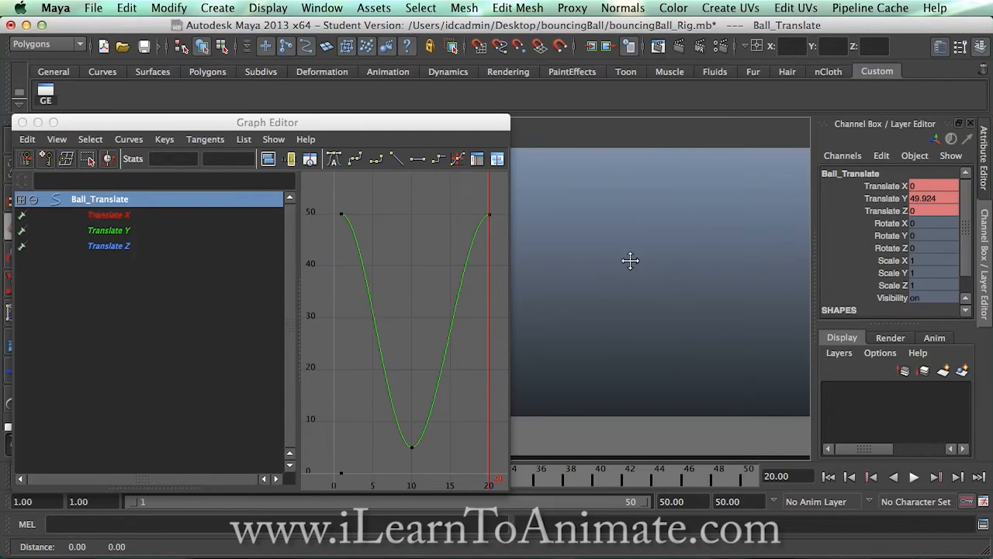
alt+middle_drag(629, 261, 691, 248)
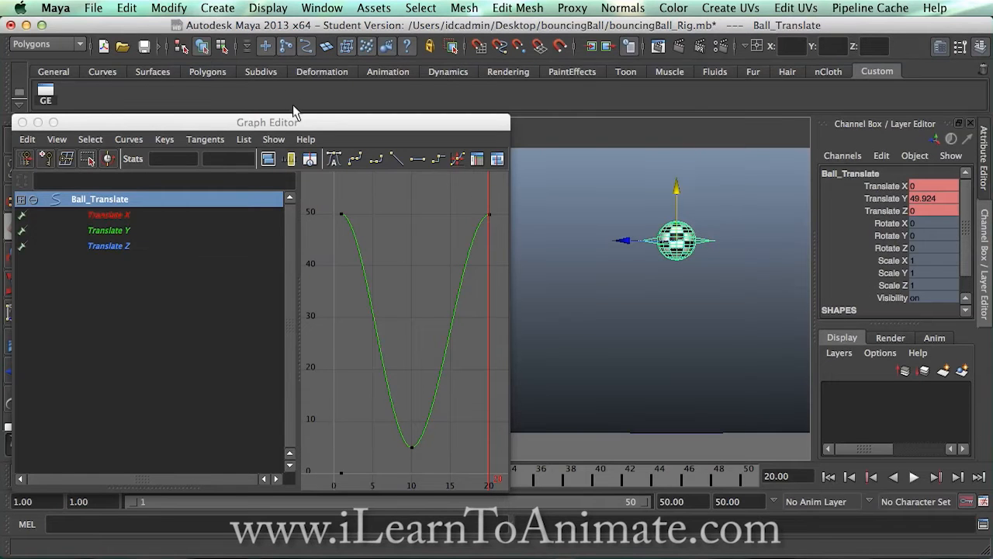
drag(297, 128, 308, 78)
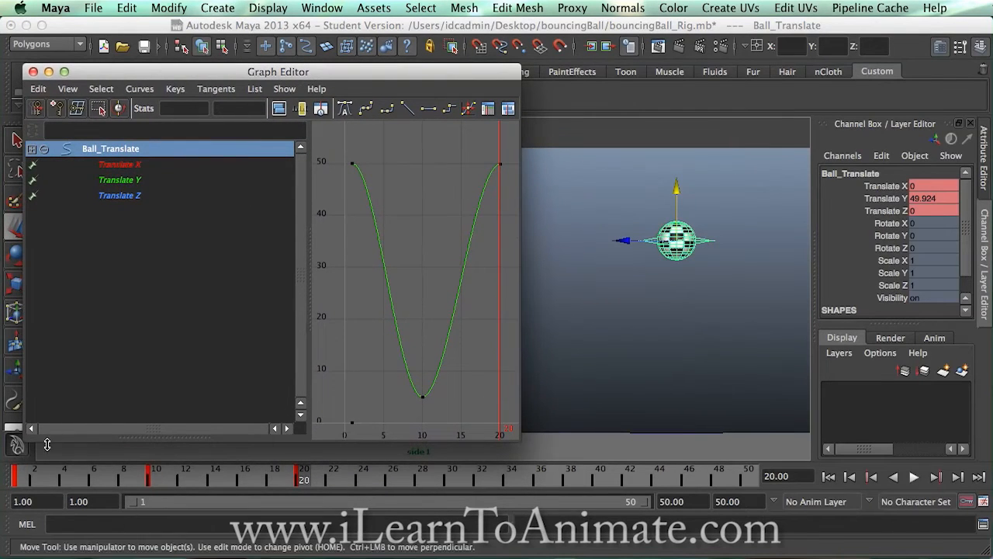
Step: Scrub the start of the bounce, then drag the outliner splitter left to enlarge the graph view
click(28, 480)
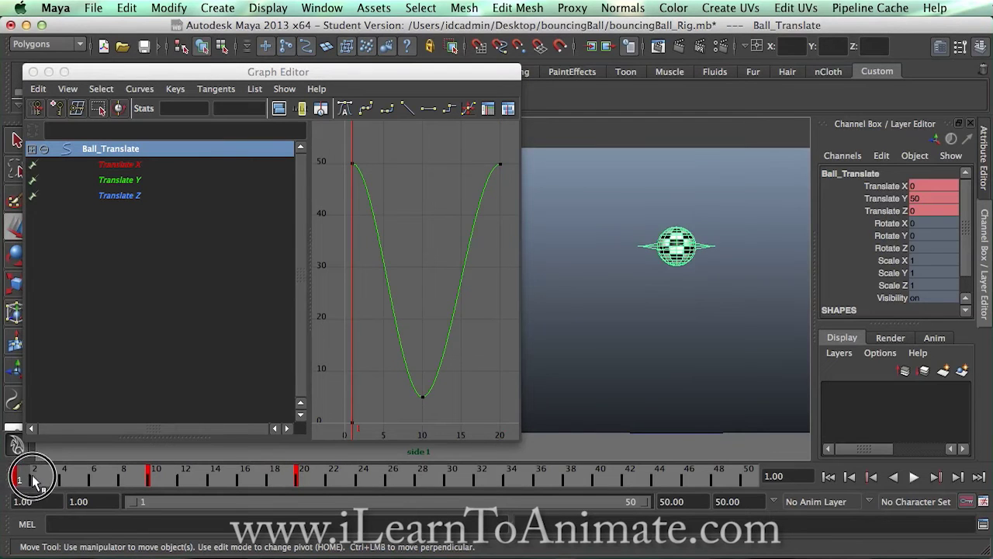
drag(27, 478, 314, 440)
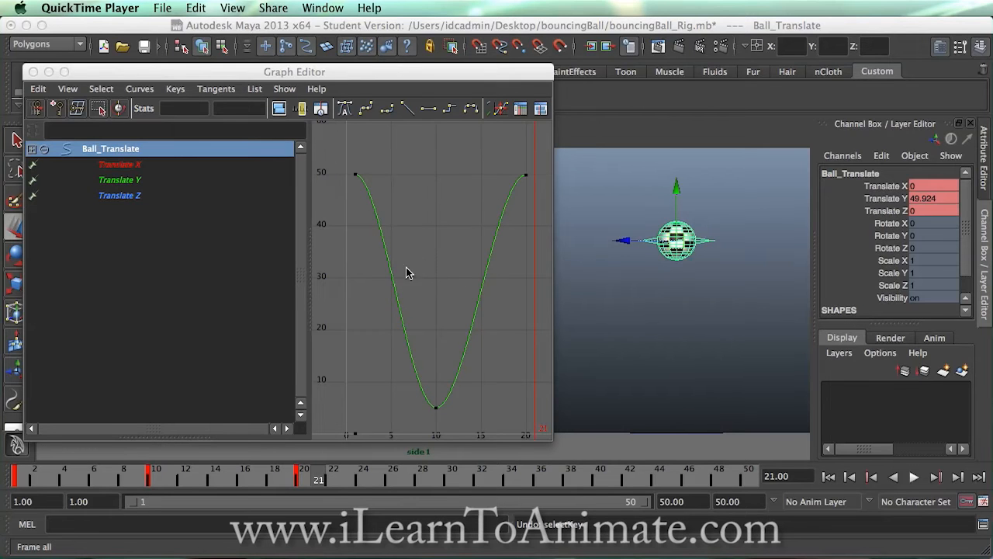
click(310, 275)
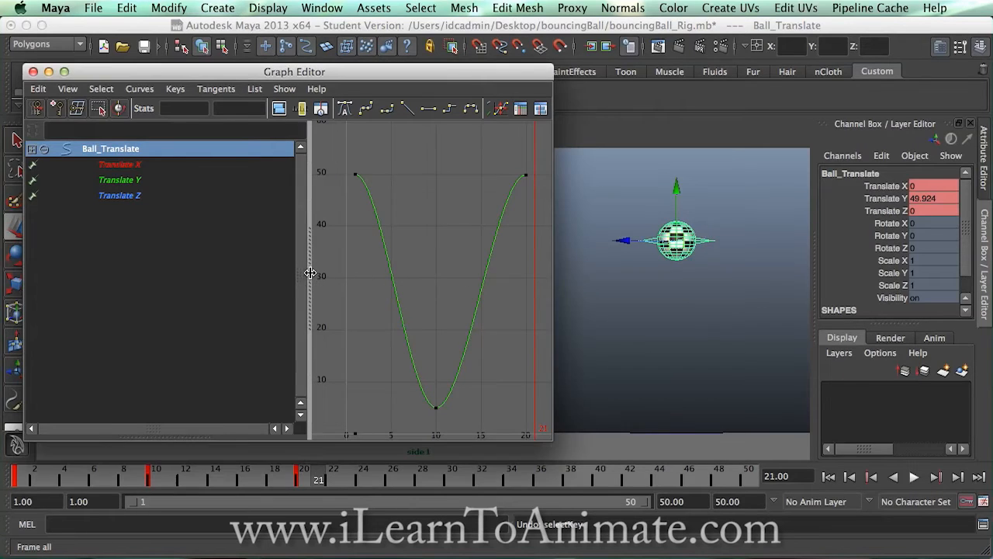
drag(309, 275, 184, 303)
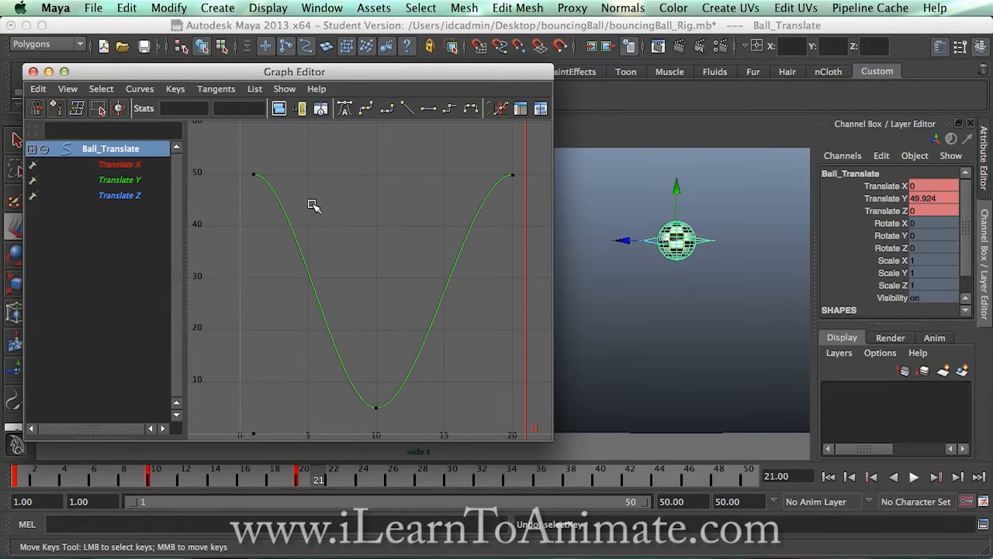
Step: Select the Translate Y keys, try shifting the frame-1 key one frame later, and undo it
drag(233, 149, 449, 353)
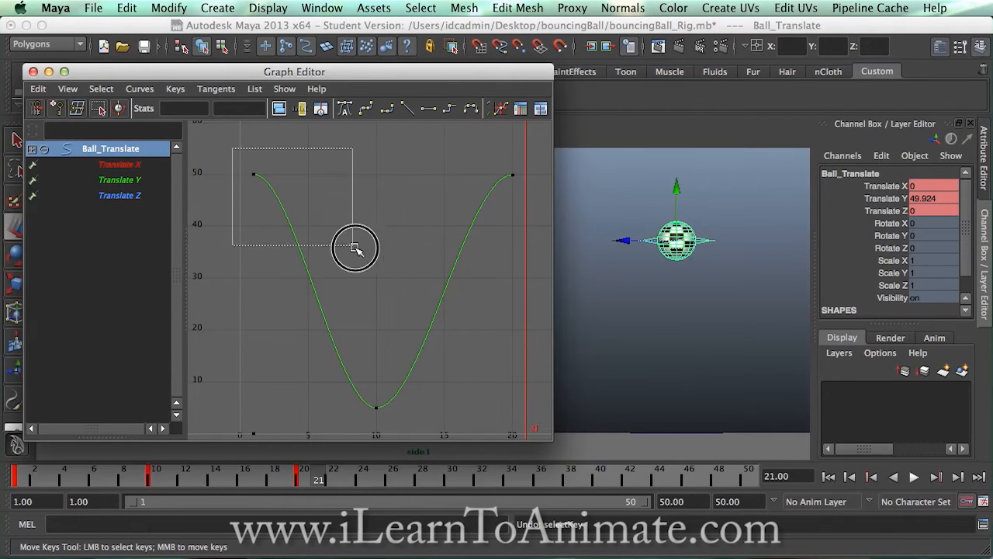
drag(451, 356, 535, 435)
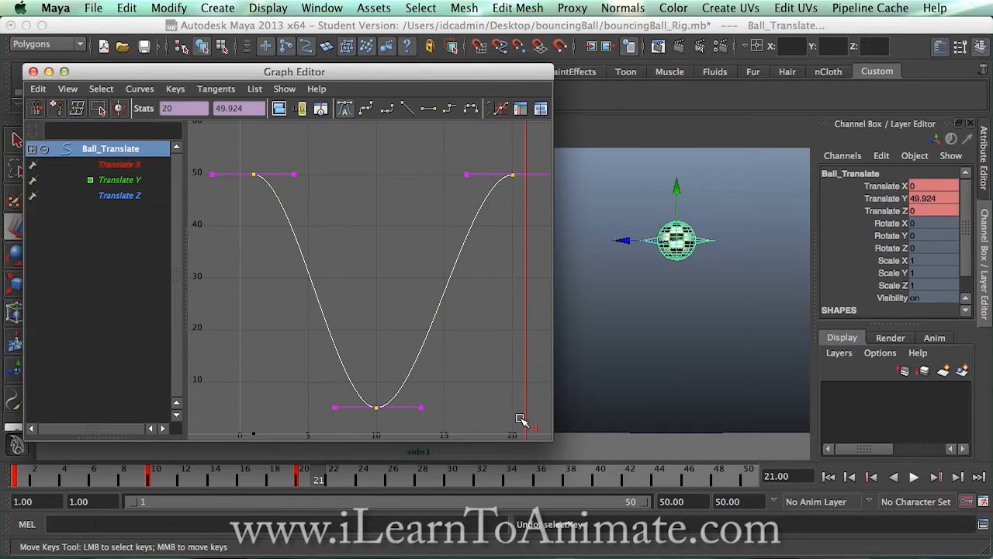
click(350, 184)
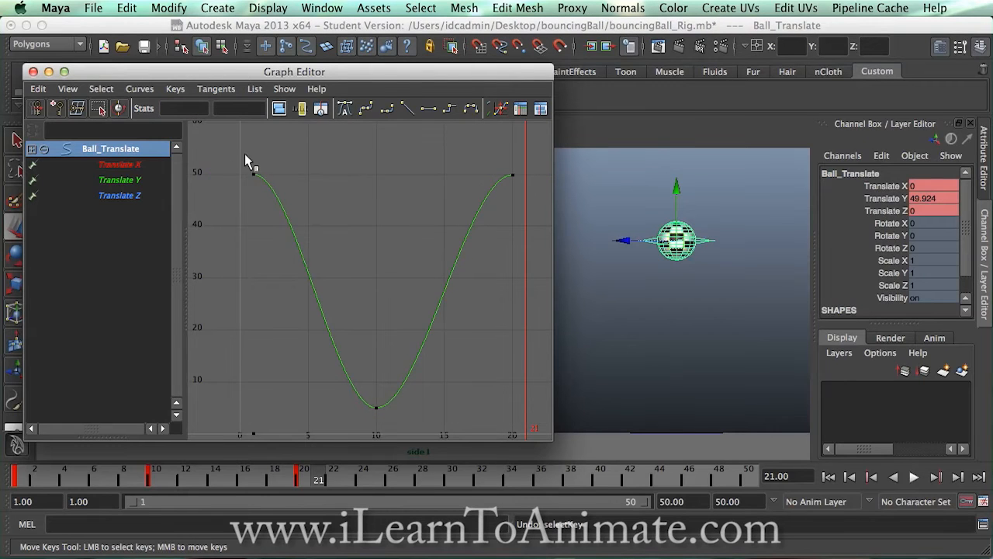
drag(238, 148, 303, 224)
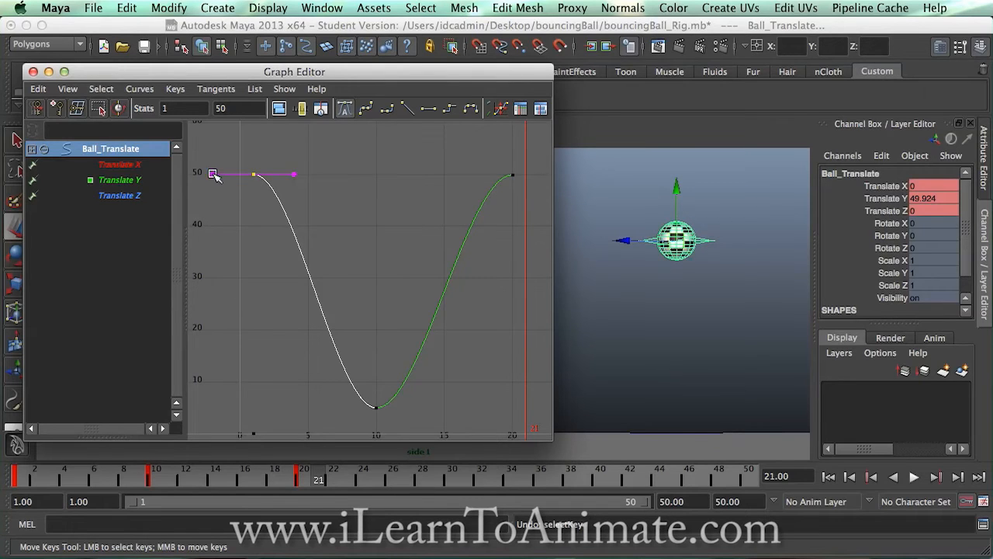
click(295, 174)
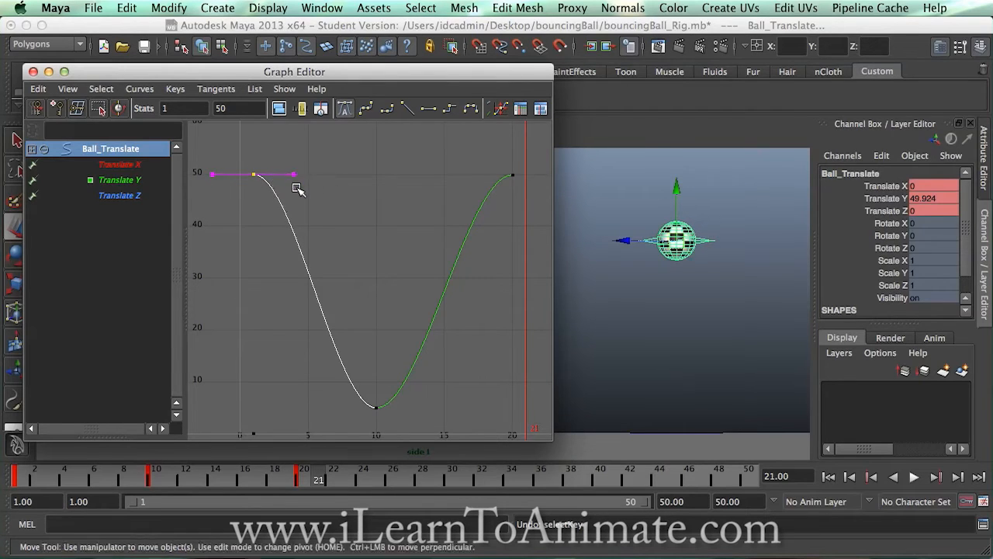
drag(240, 165, 286, 191)
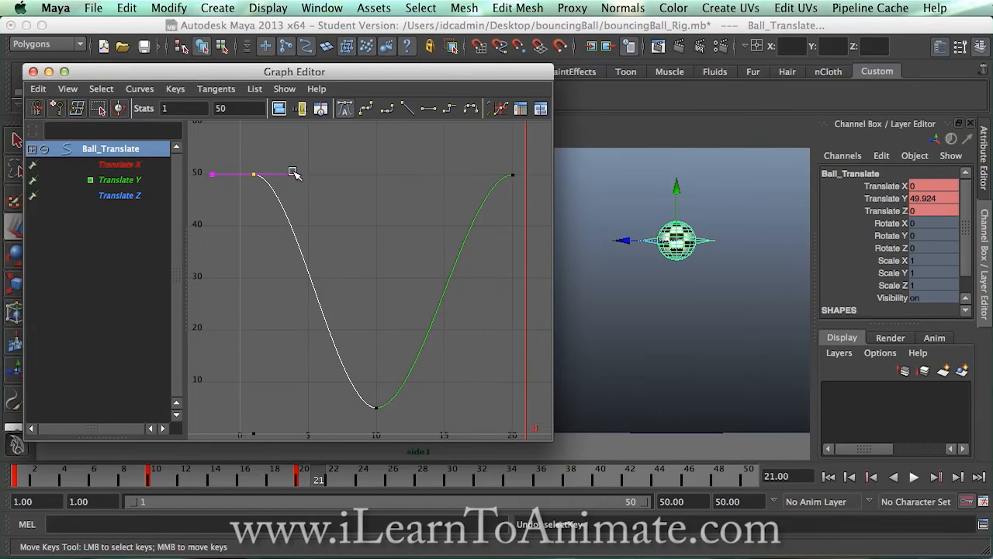
middle_drag(295, 173, 307, 177)
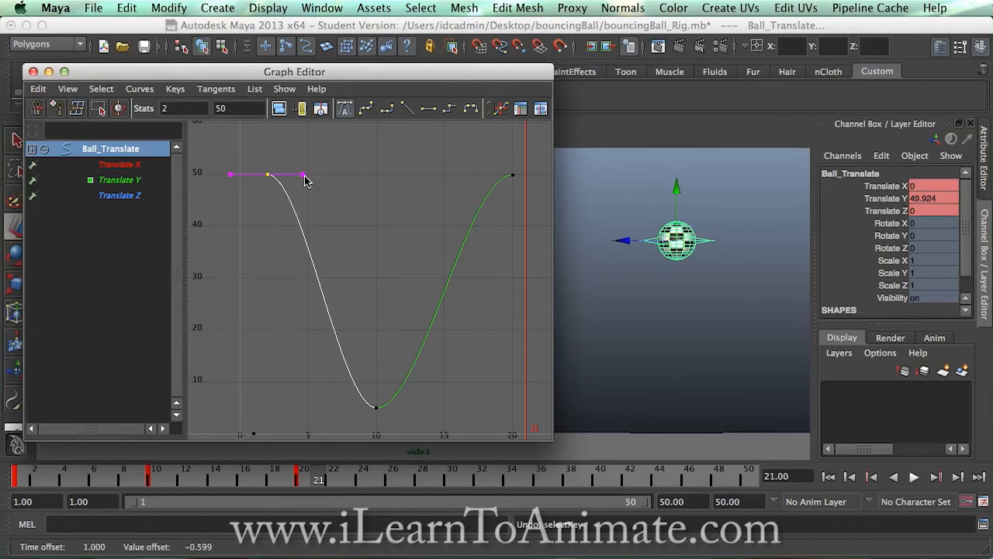
key(ctrl+z)
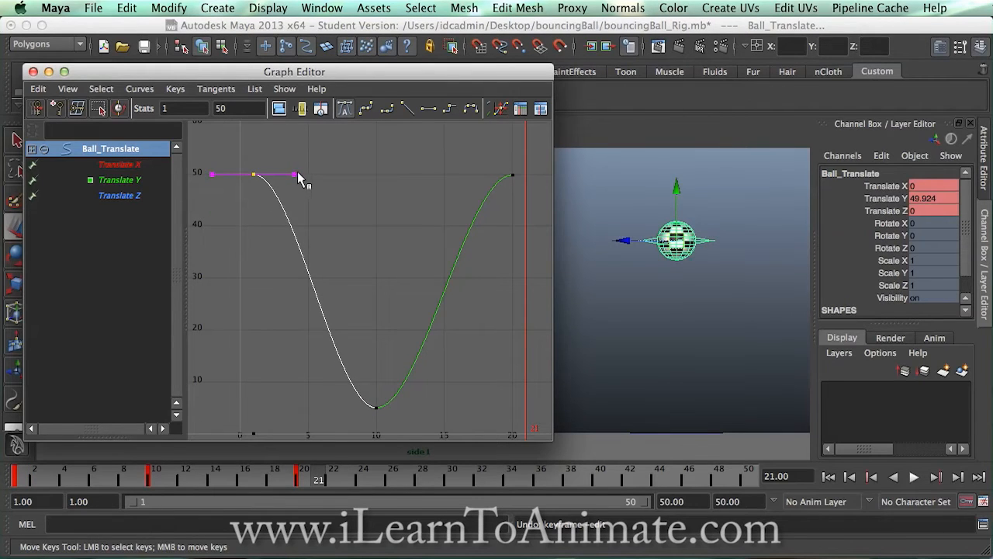
click(297, 172)
Step: Test tilting the frame-10 key's tangent, undo it, and widen the Graph Editor across the screen
mouse_move(380, 415)
mouse_down()
mouse_move(346, 385)
mouse_move(362, 432)
mouse_move(321, 381)
mouse_move(331, 346)
mouse_move(318, 415)
mouse_move(319, 354)
mouse_move(303, 408)
mouse_move(313, 387)
mouse_move(288, 355)
mouse_move(280, 390)
mouse_move(302, 330)
mouse_move(284, 381)
mouse_up()
click(336, 408)
key(ctrl+z)
drag(556, 211, 930, 124)
Step: Select all Translate Y keys, apply Free Tangent Weight, and deselect them
click(919, 130)
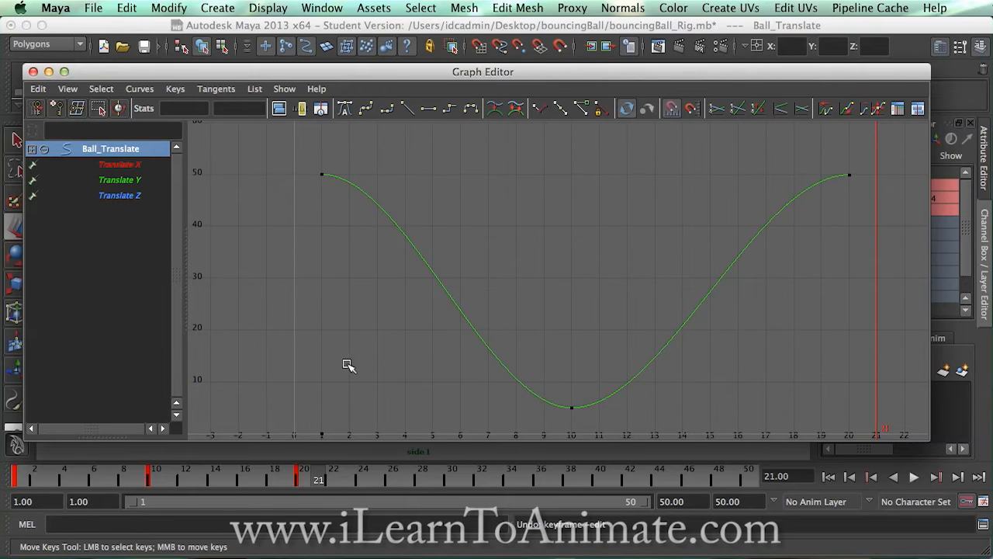
click(316, 160)
drag(316, 159, 909, 427)
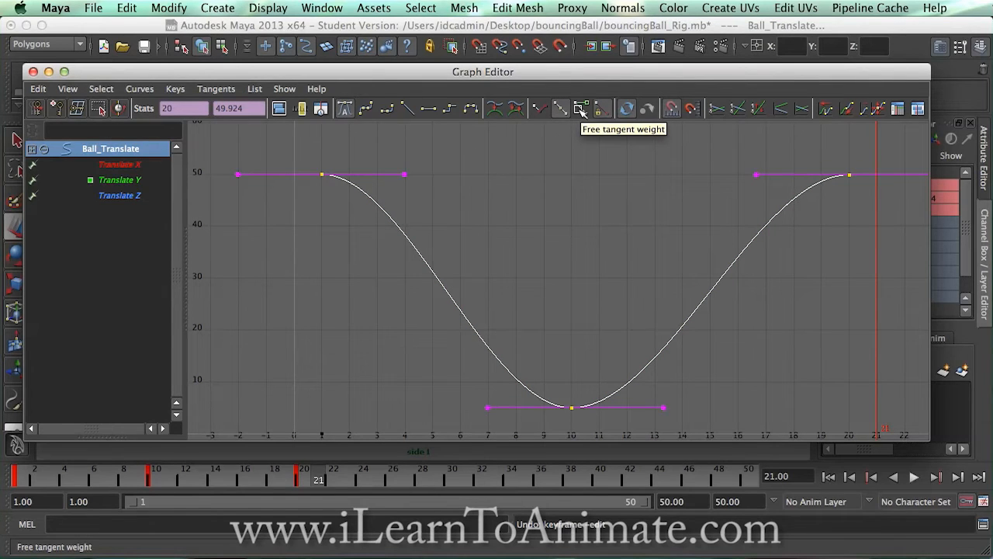
click(582, 111)
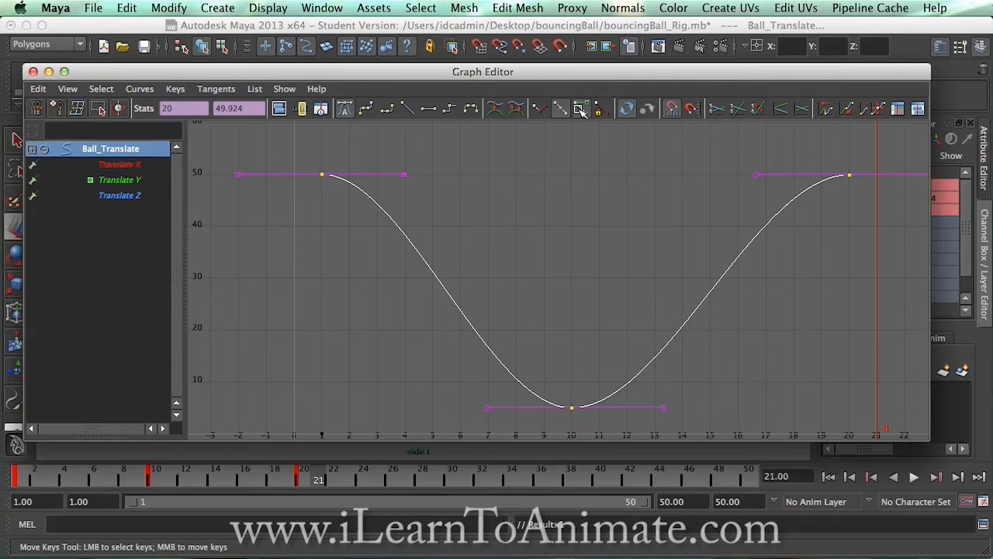
click(466, 208)
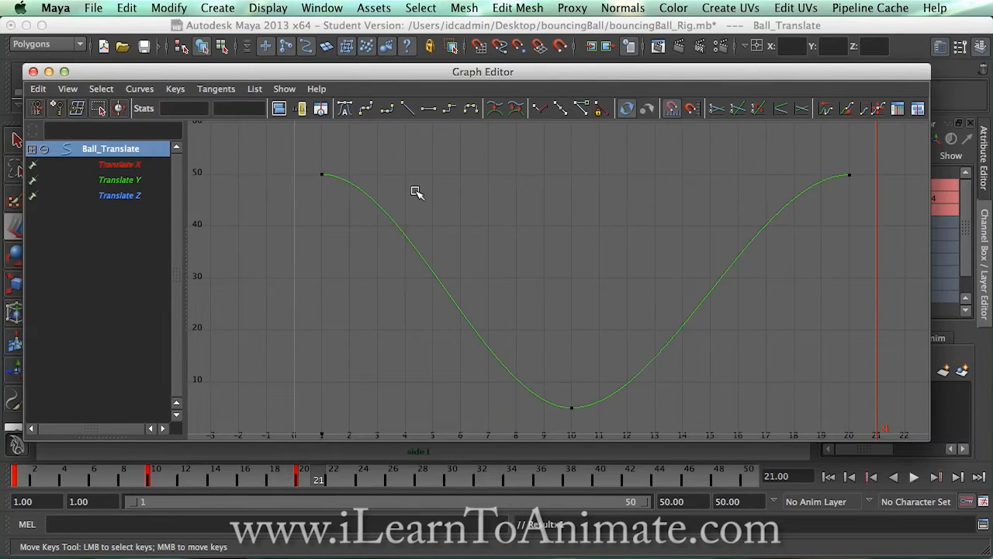
Step: With the Move tool, test tilting the frame-1 key's outgoing tangent, undo it, and shrink the Graph Editor to reveal the viewport
drag(310, 165, 345, 189)
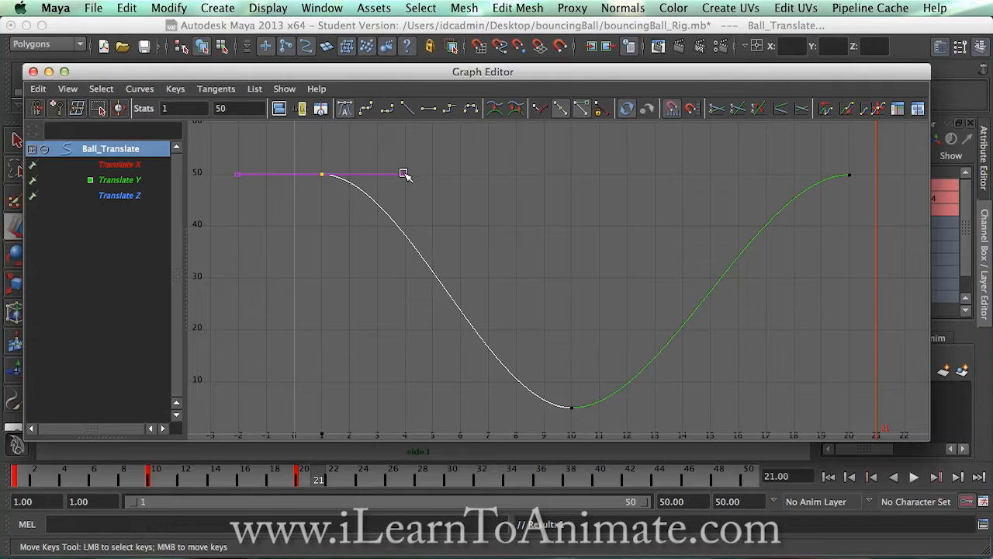
drag(407, 80, 435, 84)
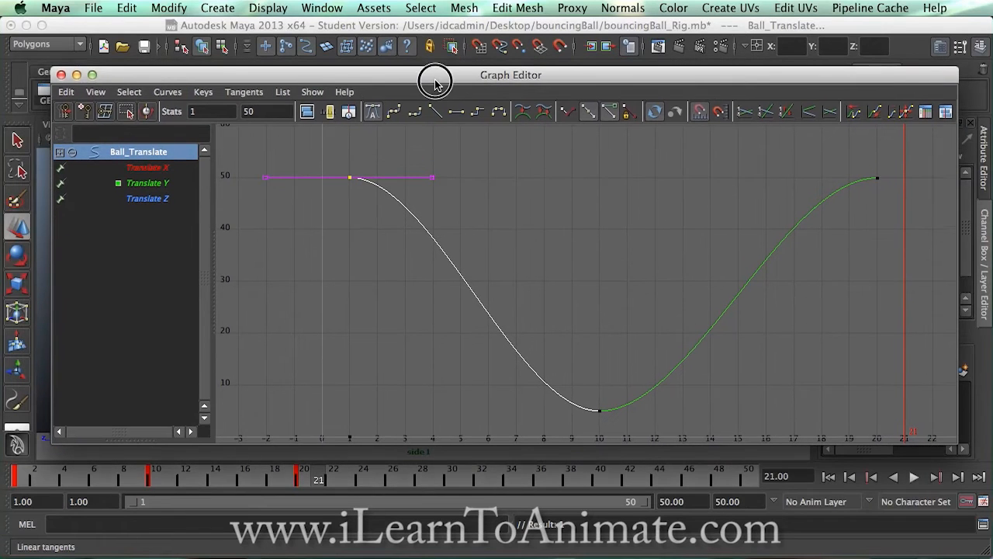
click(27, 223)
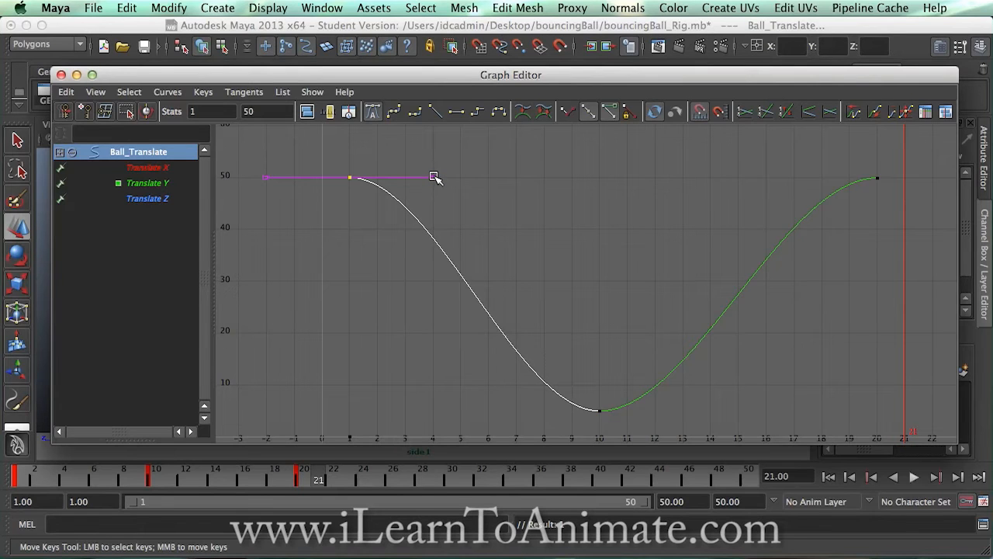
drag(439, 178, 442, 180)
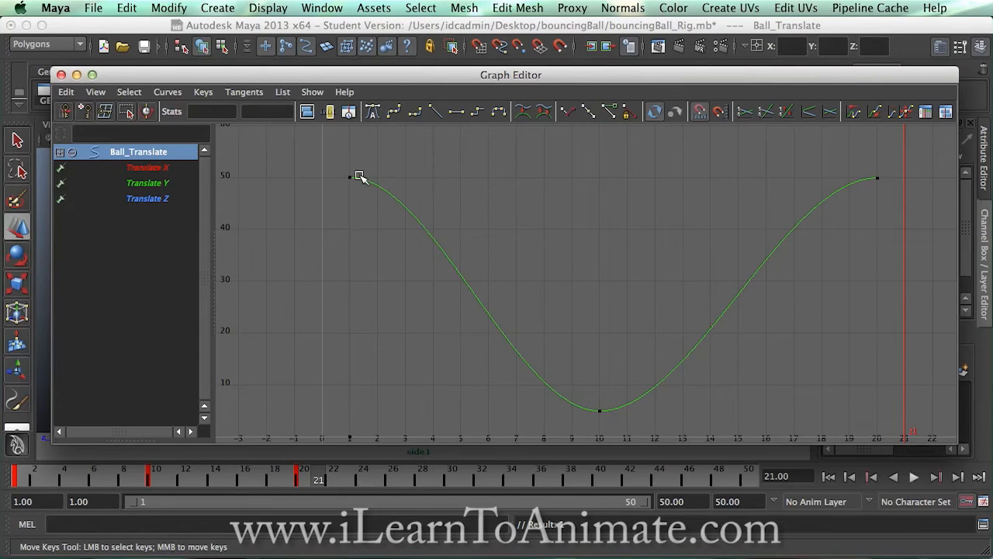
drag(303, 156, 353, 186)
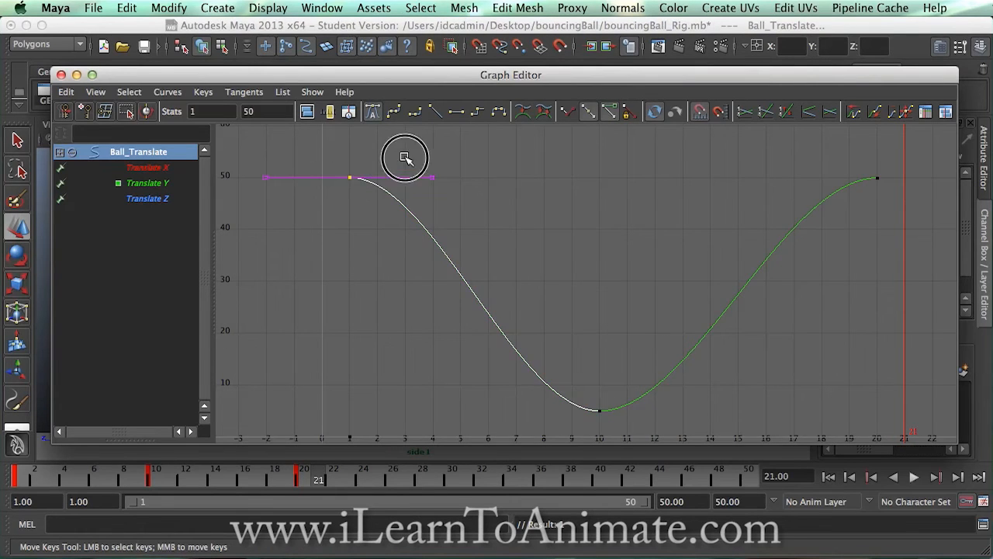
click(435, 178)
mouse_move(427, 173)
middle_down()
mouse_move(450, 184)
mouse_move(427, 217)
mouse_move(405, 224)
mouse_move(386, 185)
mouse_move(574, 226)
mouse_move(374, 173)
mouse_move(473, 204)
mouse_move(465, 237)
mouse_move(398, 249)
mouse_move(382, 163)
mouse_move(388, 188)
mouse_move(393, 160)
mouse_move(388, 267)
mouse_move(439, 232)
mouse_move(455, 122)
mouse_move(450, 149)
middle_up()
key(z)
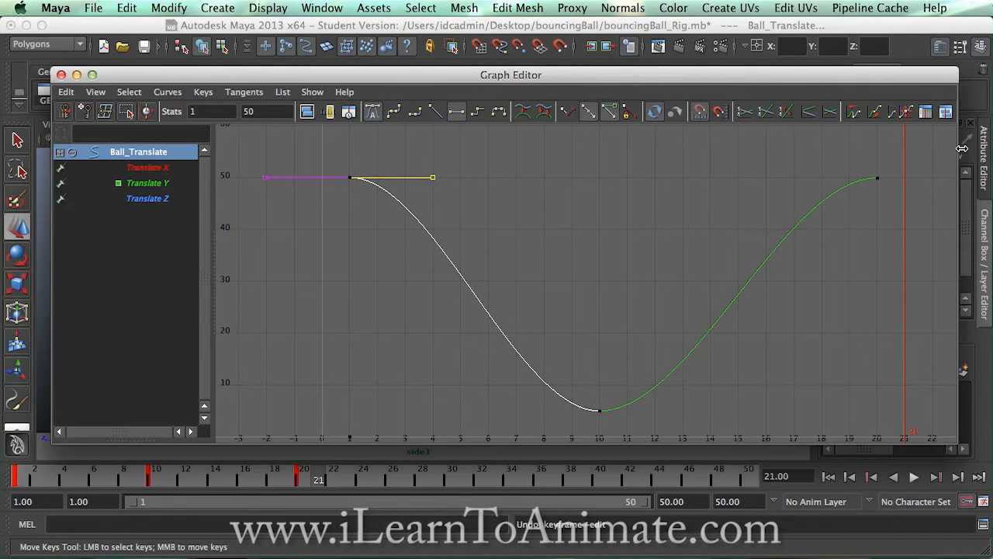
mouse_move(961, 148)
mouse_down()
mouse_move(510, 251)
mouse_move(552, 249)
mouse_up()
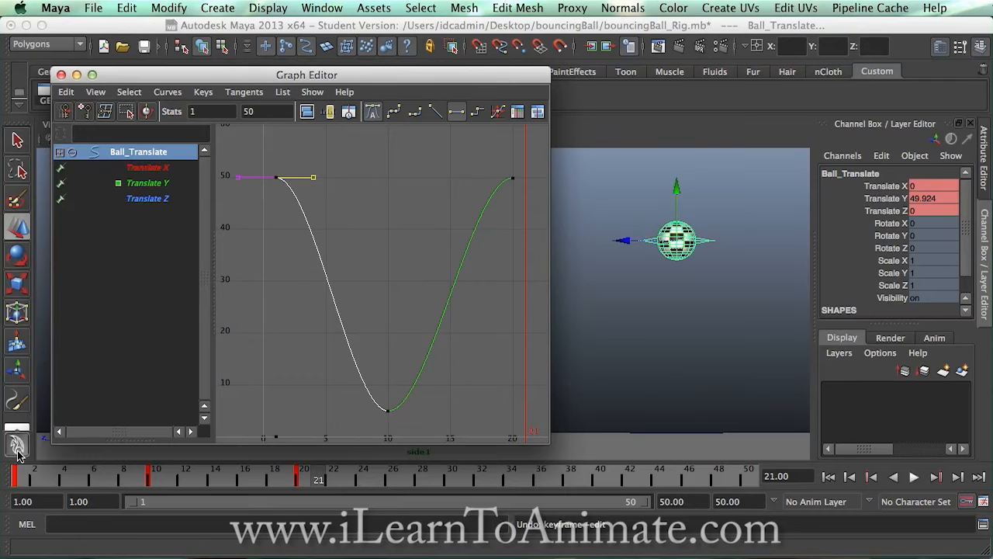
Step: Scrub between frames 1 and 6 to watch the ball ease out of its top position
drag(10, 474, 92, 493)
click(84, 501)
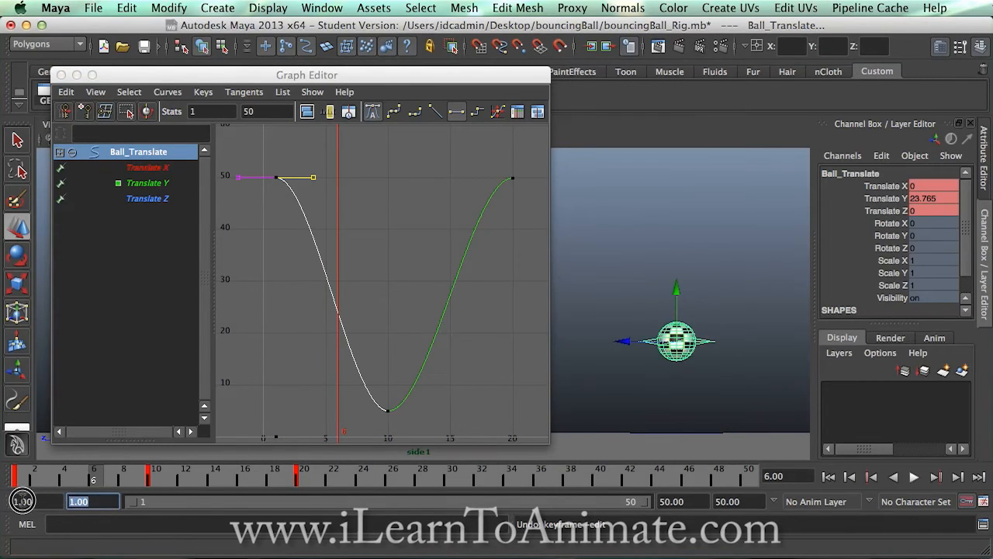
click(50, 474)
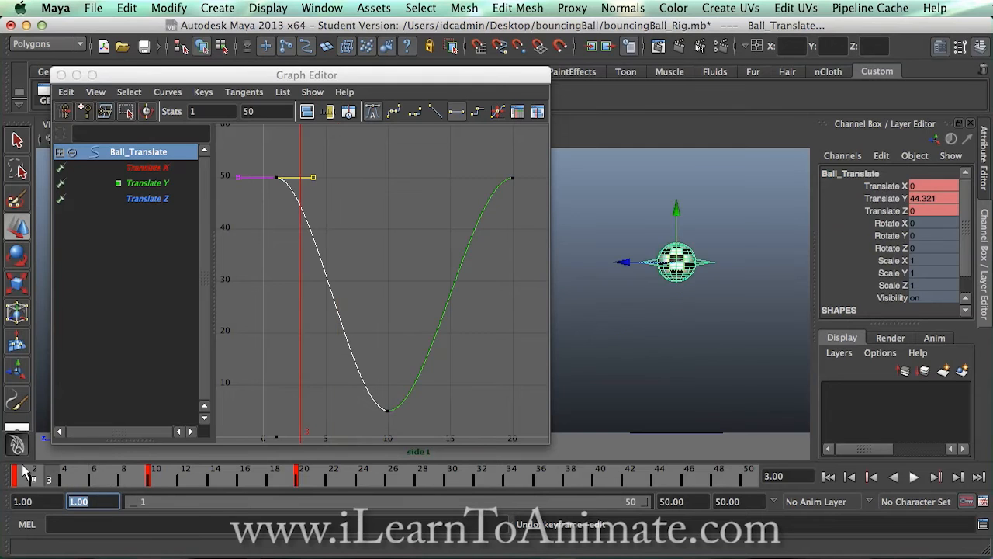
drag(23, 471, 97, 475)
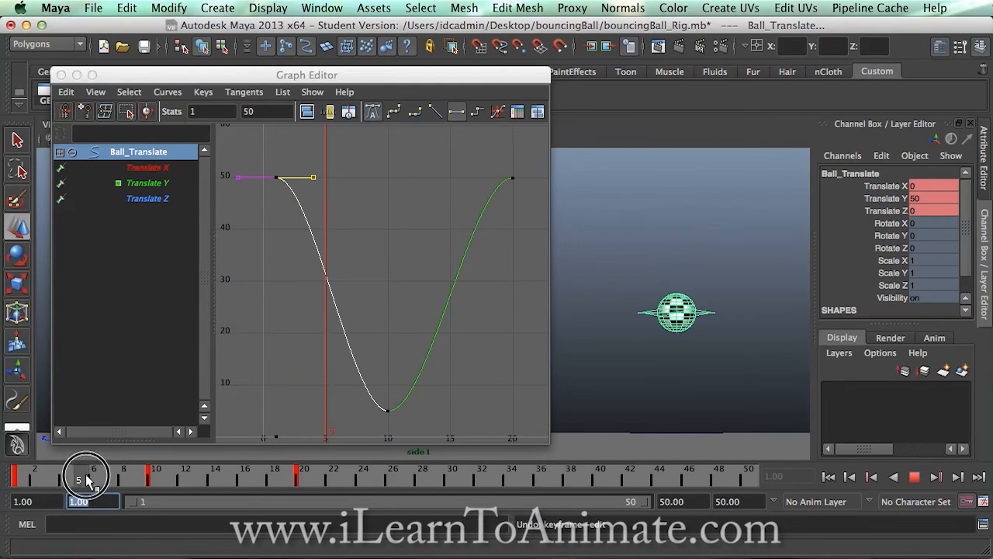
drag(97, 475, 14, 480)
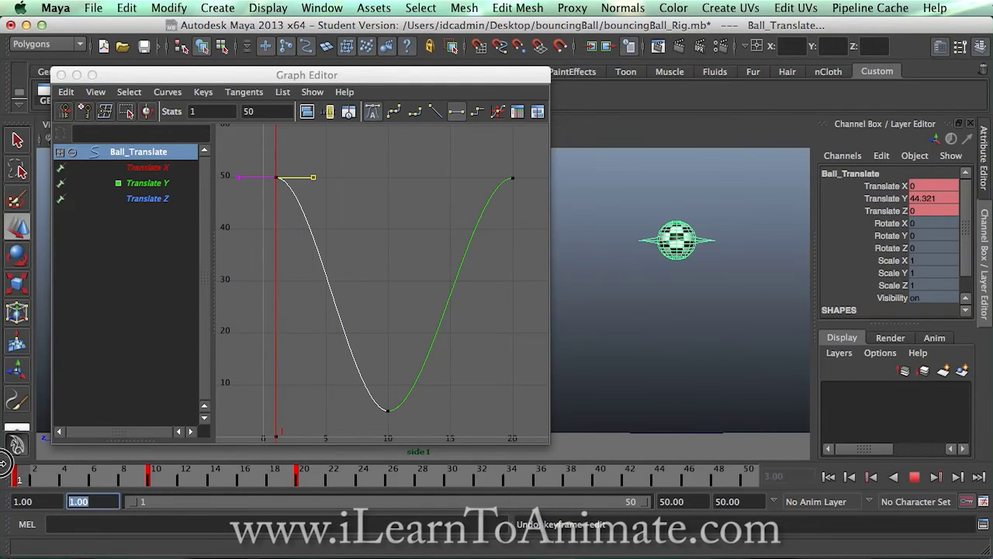
Step: Clear the selection, undo an accidental curve shift, and select only the first key at frame 1
click(330, 225)
click(278, 180)
middle_drag(291, 173, 321, 187)
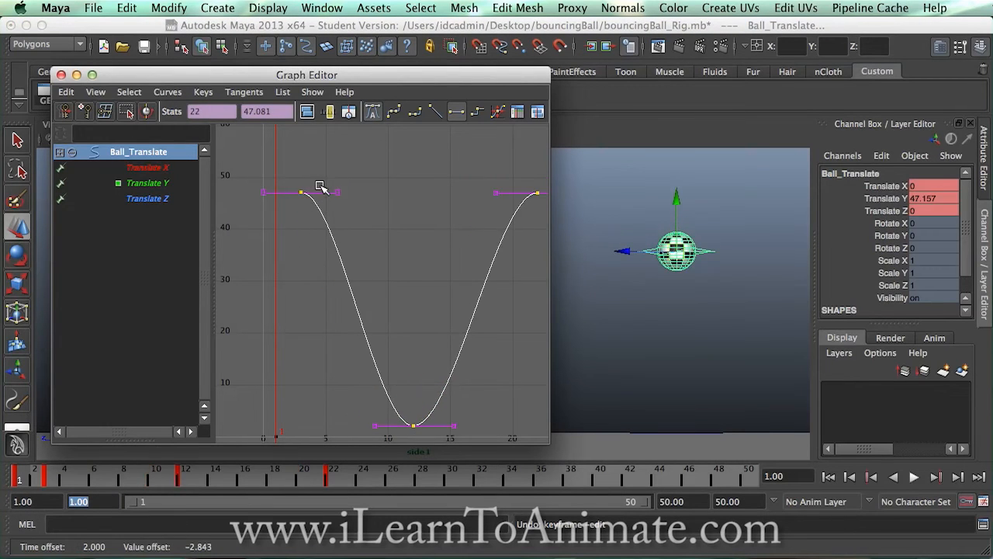
key(z)
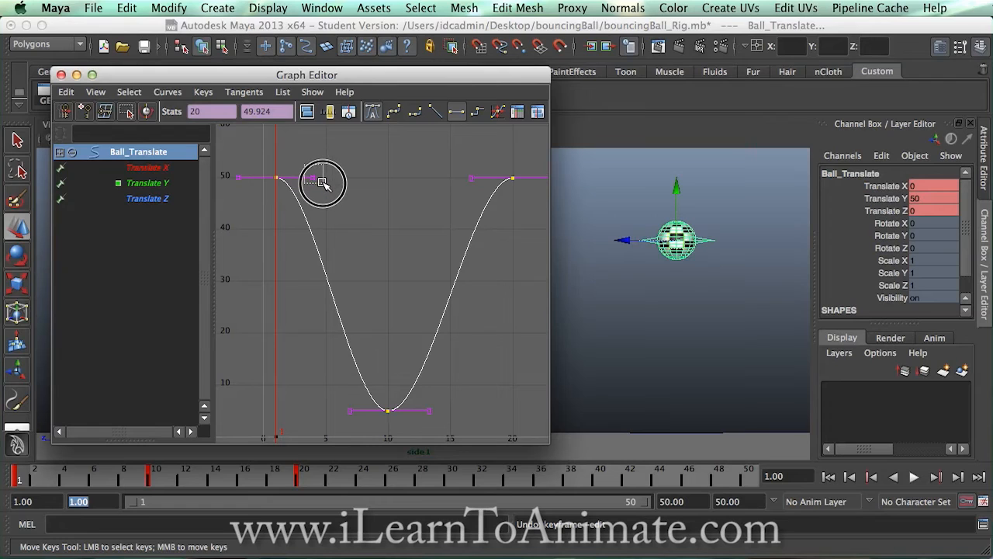
drag(322, 182, 267, 193)
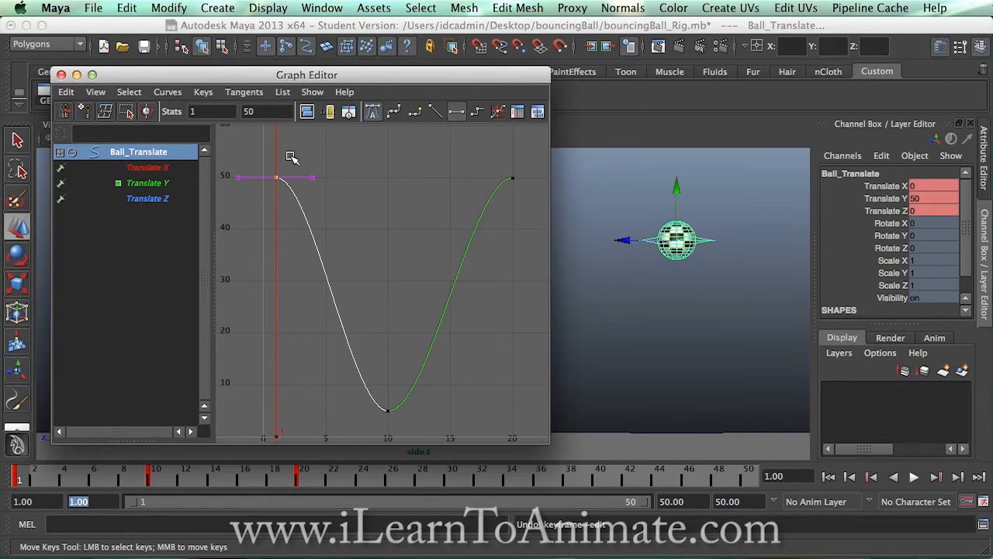
Step: Drag the first key's outgoing tangent handle right to lengthen the ease at the top, then scrub to check
drag(291, 156, 317, 184)
middle_drag(313, 179, 357, 177)
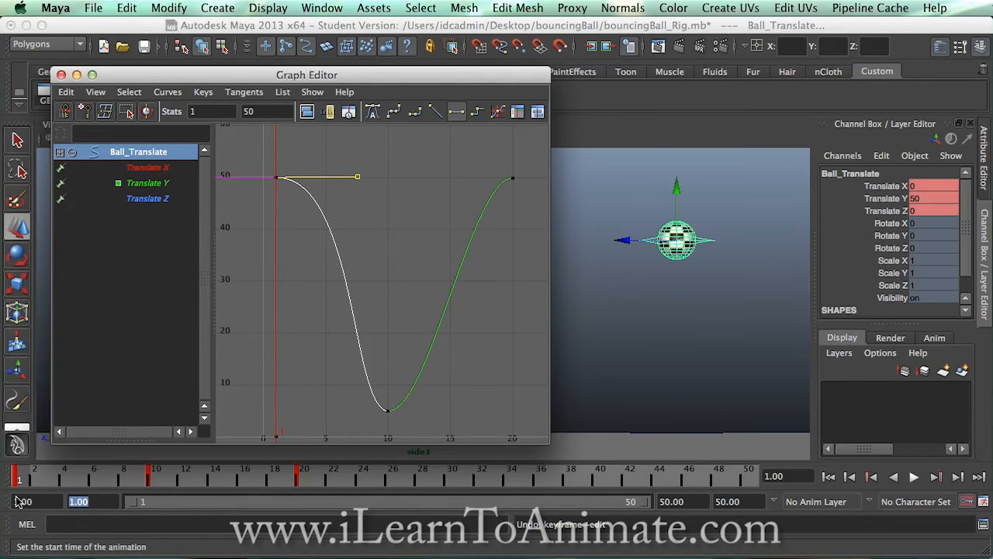
mouse_move(32, 473)
mouse_down()
mouse_move(162, 468)
mouse_move(105, 475)
mouse_move(141, 474)
mouse_up()
Step: Select the frame-10 bottom key and drag the Graph Editor's right edge outward to widen the curve view
drag(353, 372, 419, 436)
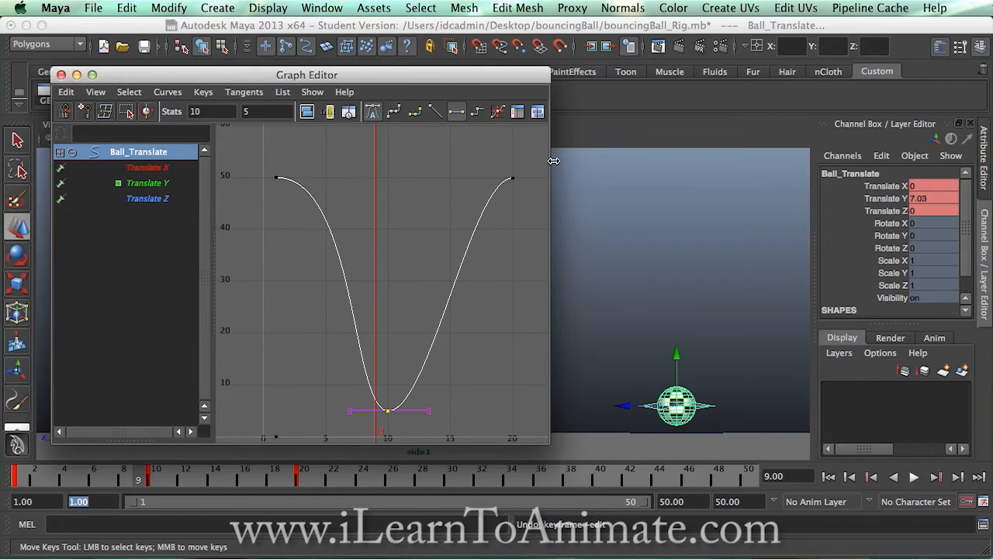
drag(551, 160, 702, 178)
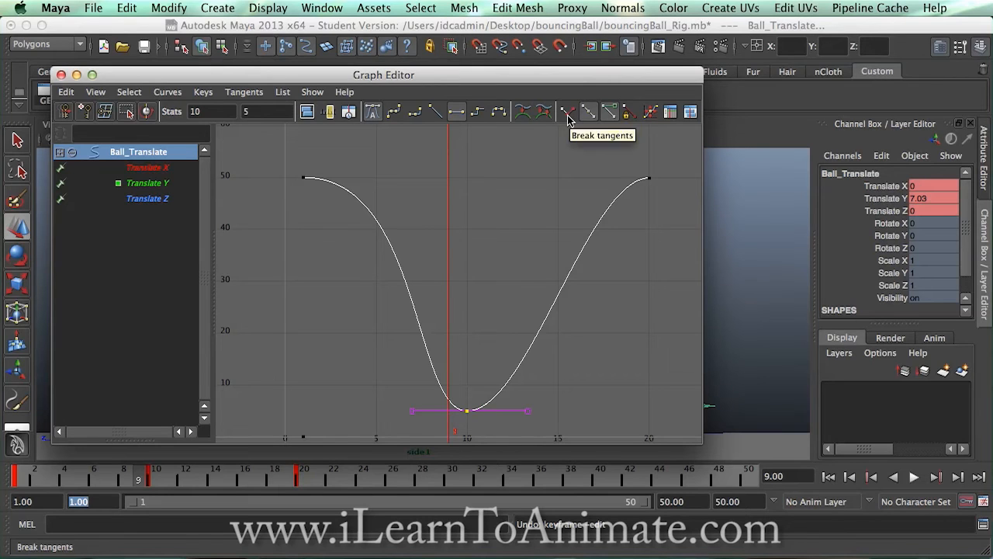
Step: Break the bottom key's tangents and narrow the Graph Editor to reveal the ball
click(568, 118)
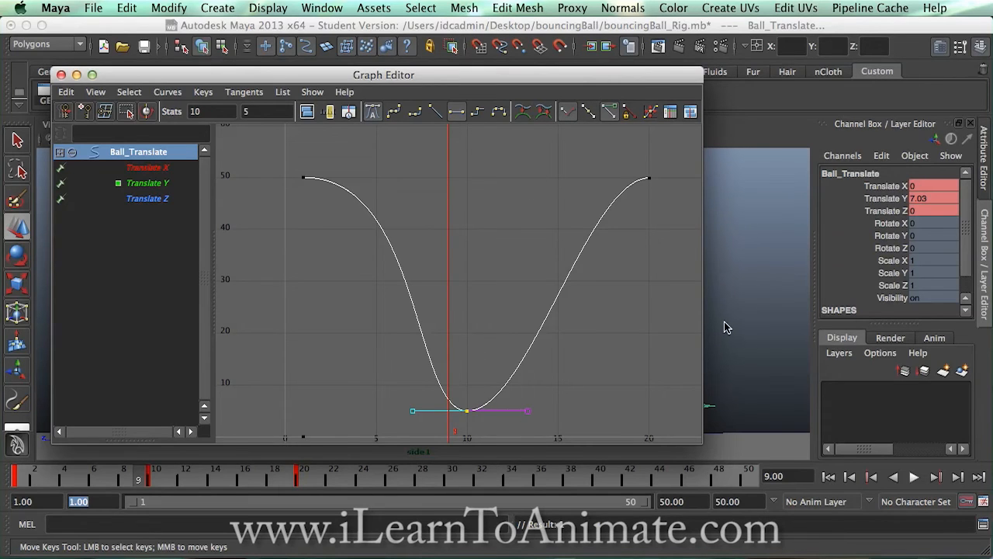
mouse_move(705, 313)
mouse_down()
mouse_move(515, 342)
mouse_move(536, 341)
mouse_up()
Step: Pull the bottom key's incoming tangent near vertical for a sharp ground impact, then scrub the fall
drag(320, 405, 358, 419)
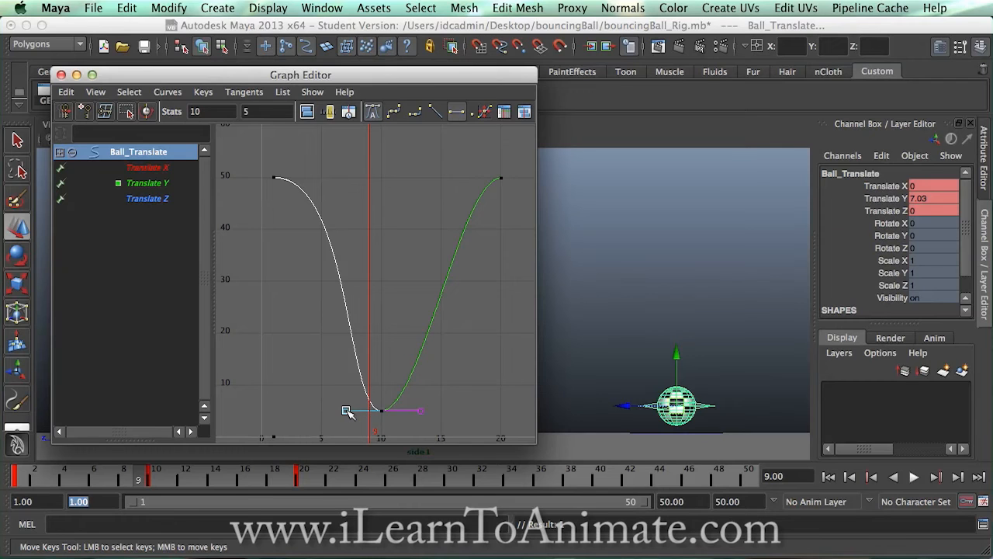
mouse_move(347, 411)
middle_down()
mouse_move(367, 358)
mouse_move(395, 350)
mouse_move(415, 318)
middle_up()
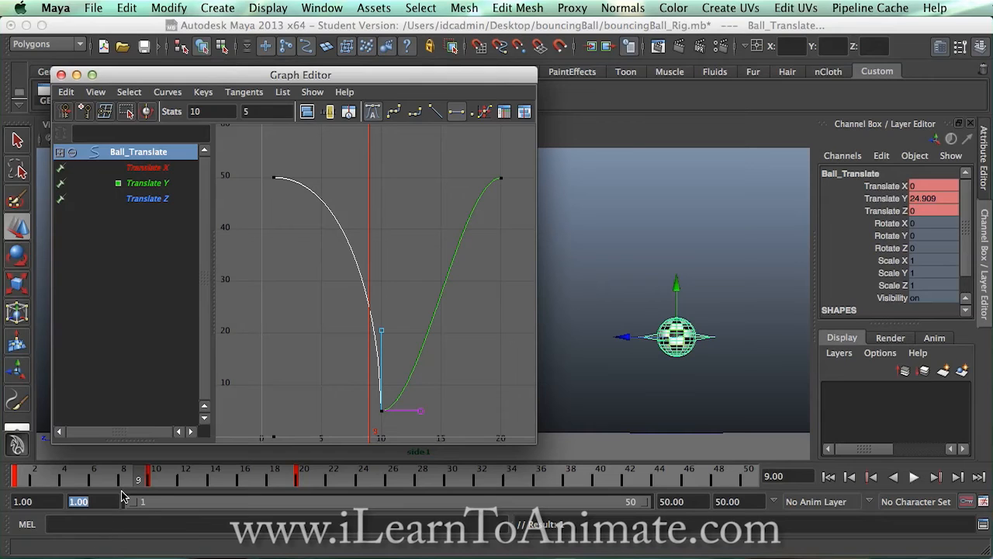
drag(136, 481, 130, 482)
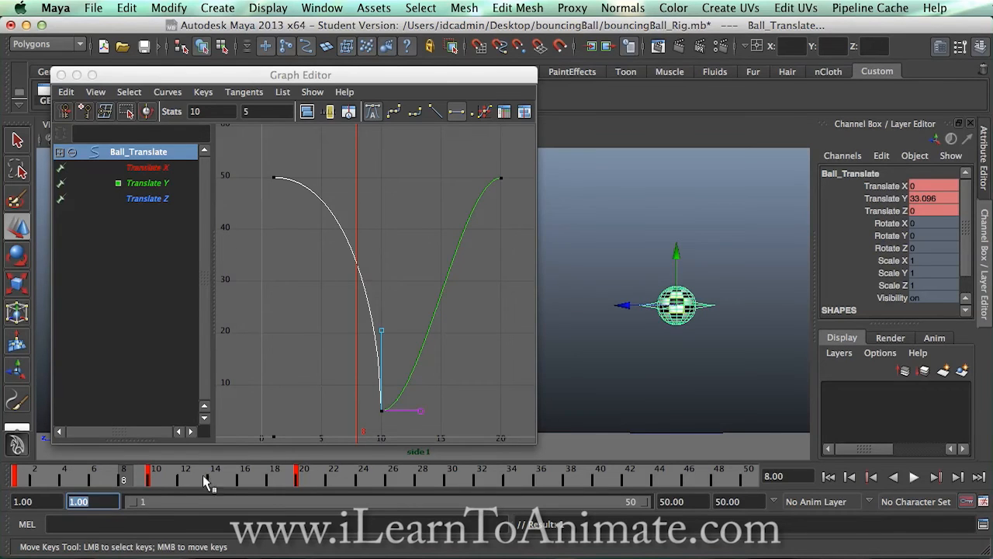
click(142, 475)
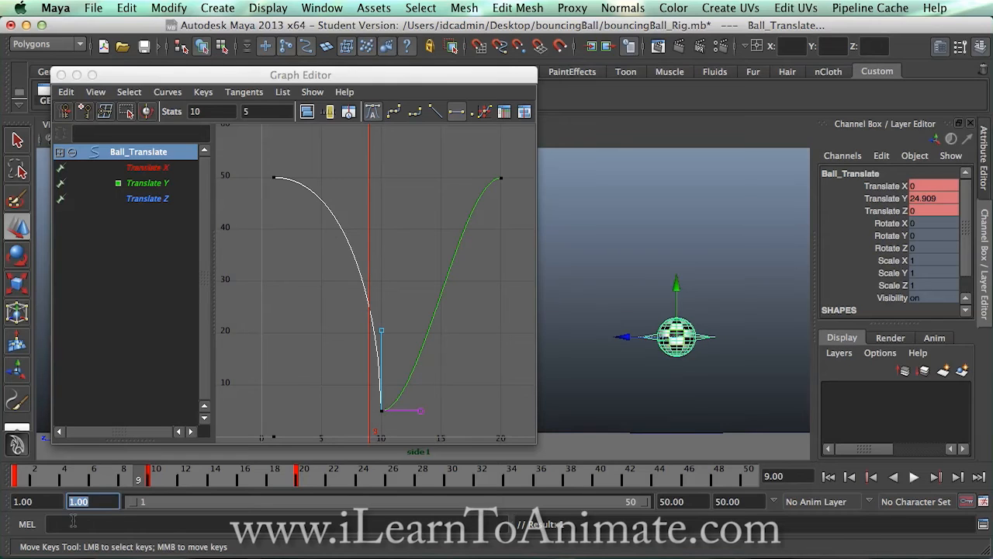
drag(118, 478, 116, 479)
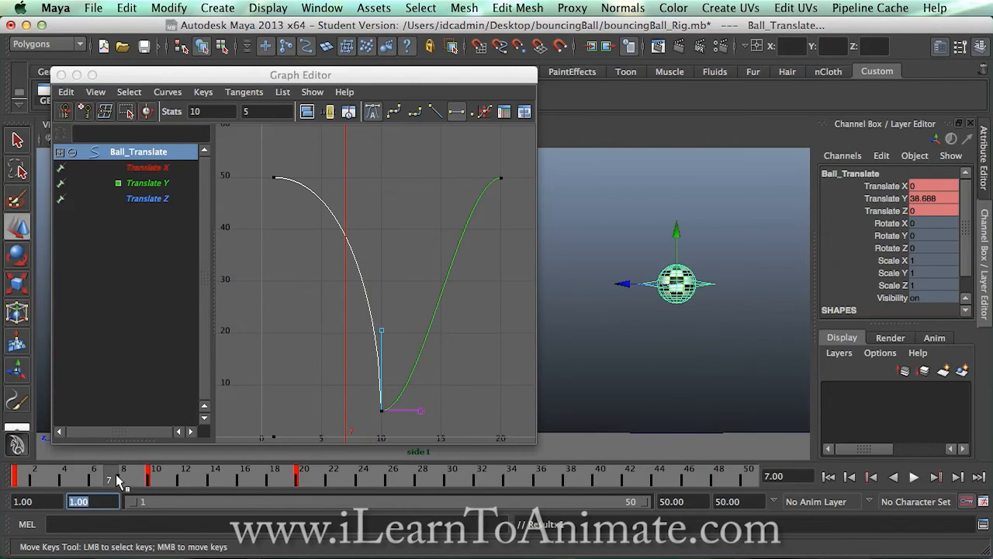
mouse_move(114, 474)
mouse_down()
mouse_move(99, 478)
mouse_move(149, 482)
mouse_move(73, 476)
mouse_move(31, 490)
mouse_move(15, 481)
mouse_move(147, 481)
mouse_move(153, 497)
mouse_up()
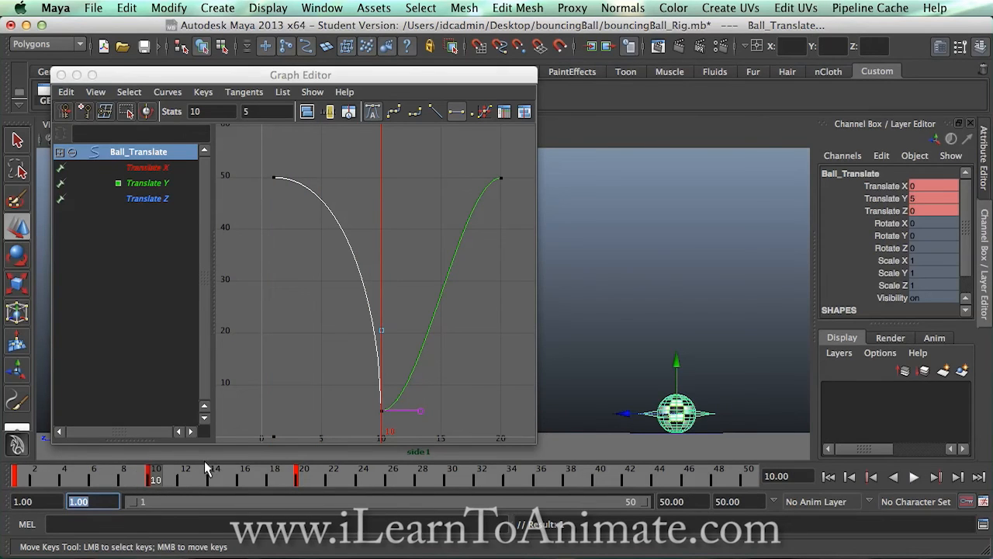
Step: Steepen the bottom key's outgoing tangent so the ball rebounds sharply off the ground
click(170, 479)
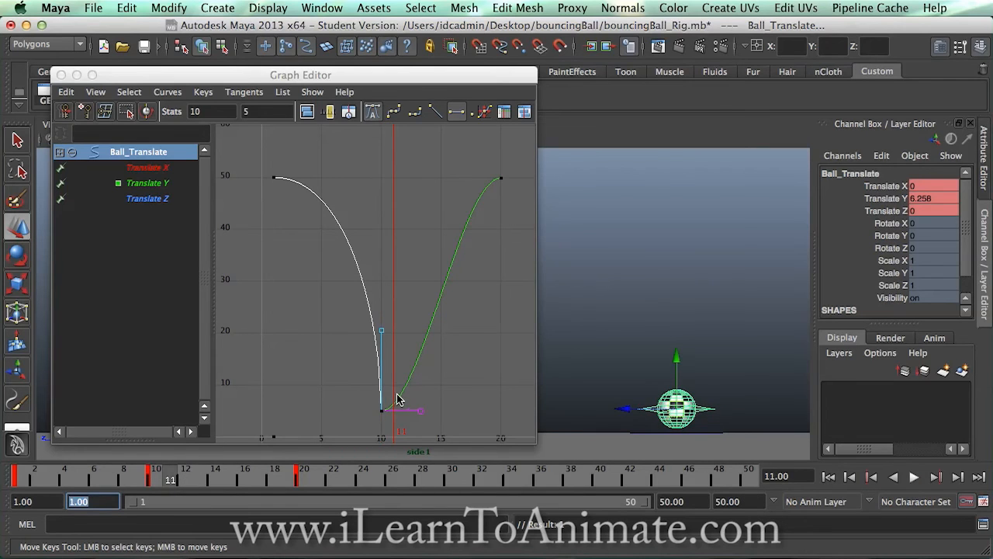
drag(412, 412, 427, 396)
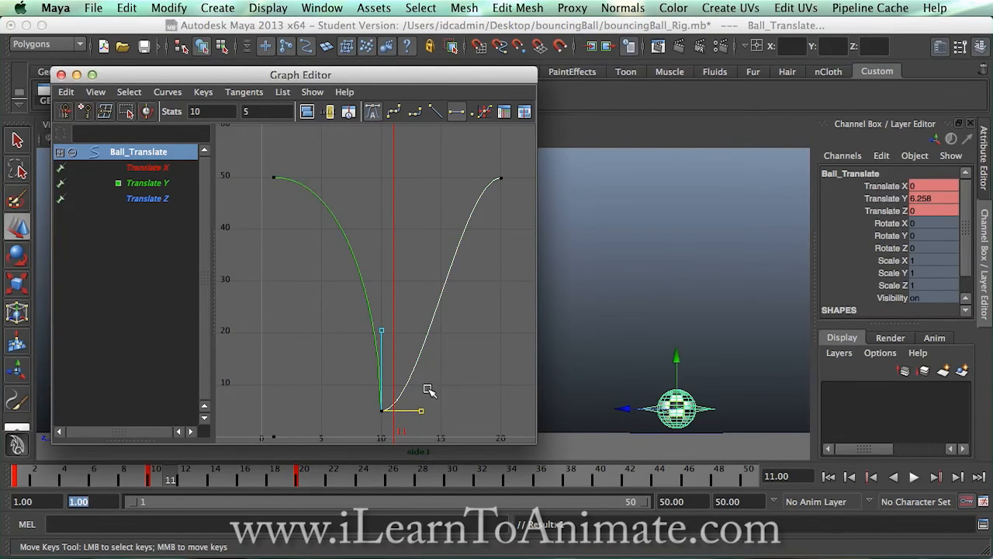
mouse_move(421, 412)
middle_down()
mouse_move(398, 348)
mouse_move(379, 335)
middle_up()
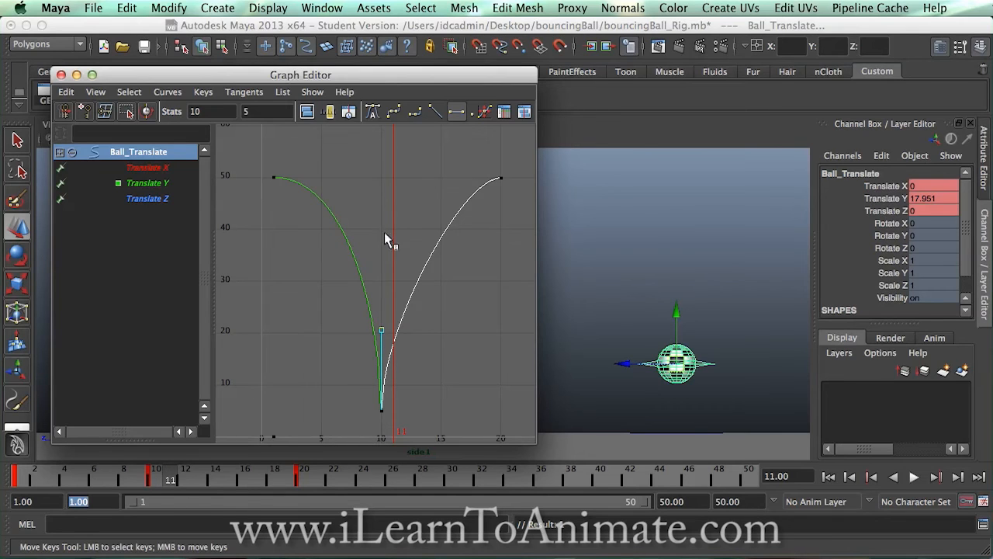
Step: Lengthen the frame-20 top key's incoming tangent so the ball eases into its peak, then scrub back to the start
drag(487, 169, 512, 193)
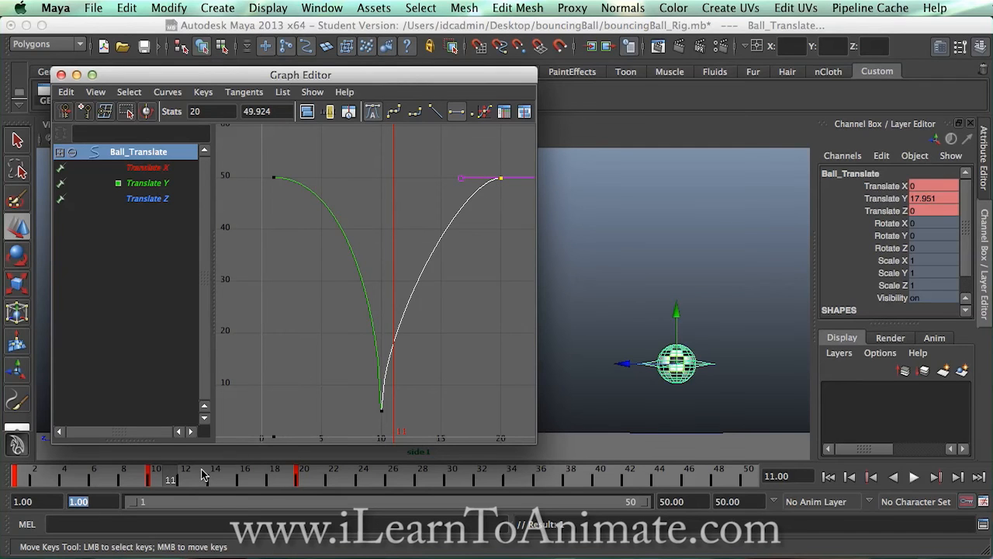
drag(175, 482, 289, 475)
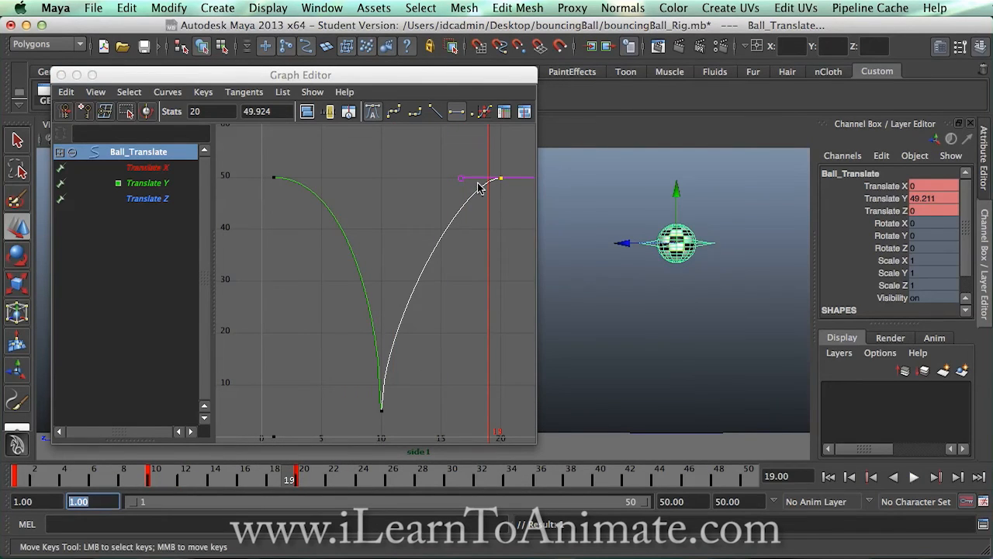
drag(421, 144, 465, 188)
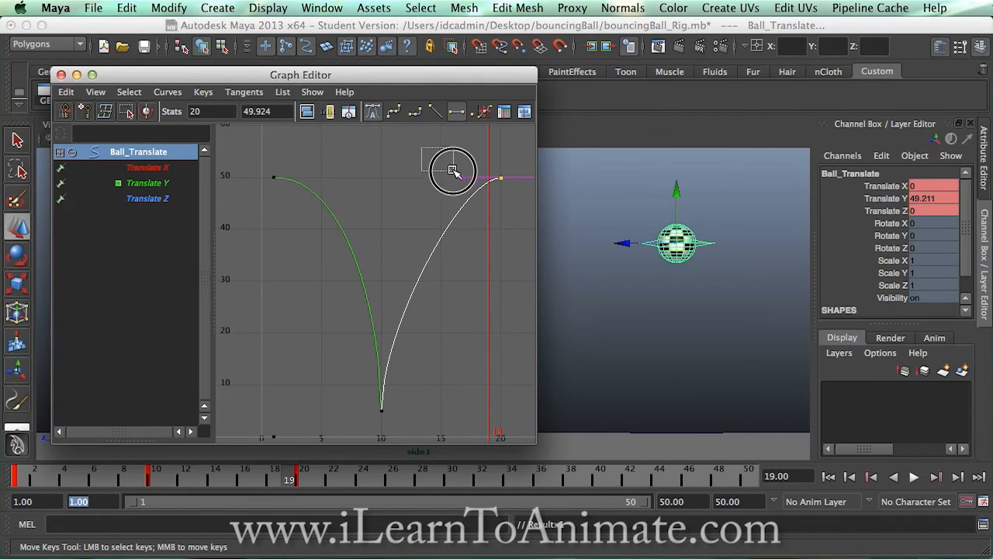
middle_drag(464, 181, 425, 179)
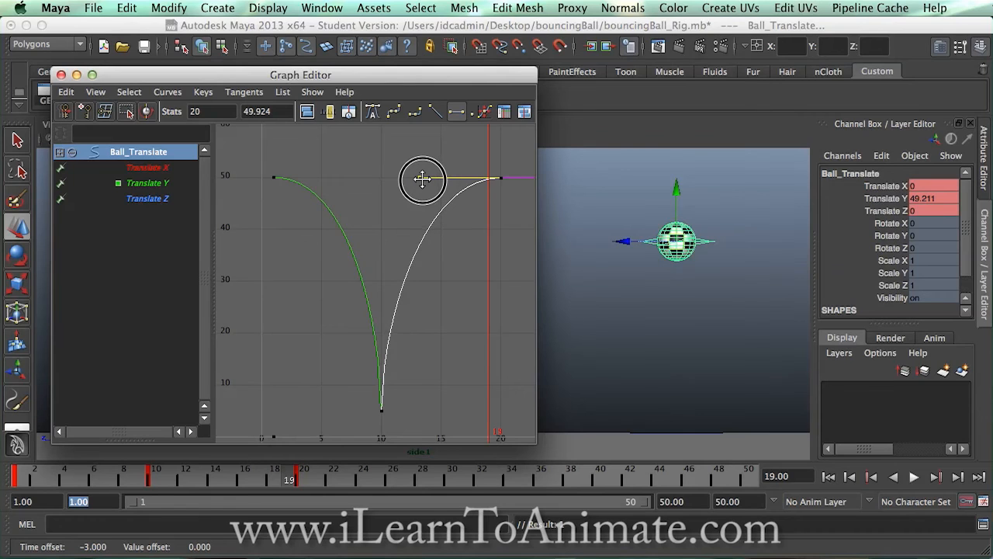
middle_drag(422, 178, 420, 177)
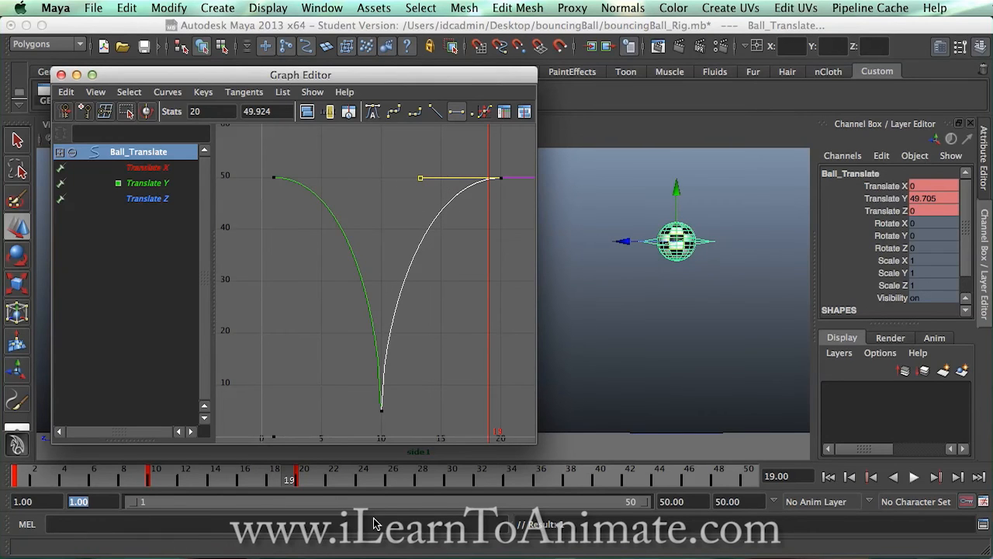
drag(293, 481, 19, 512)
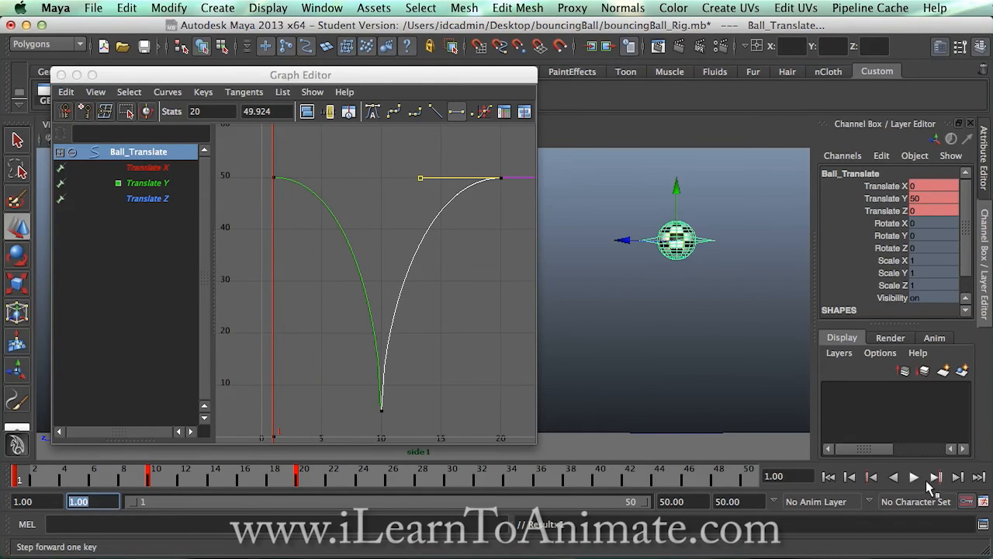
click(915, 477)
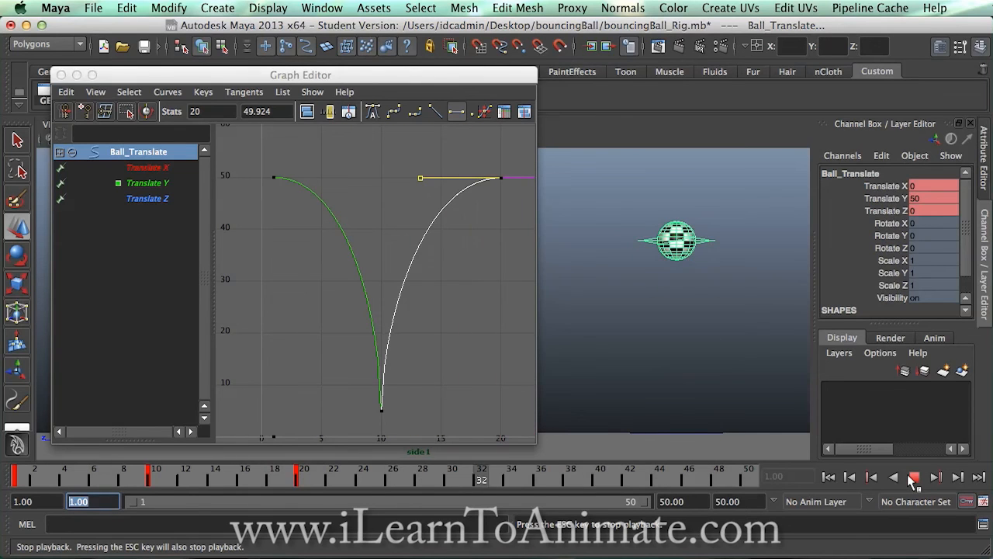
click(913, 478)
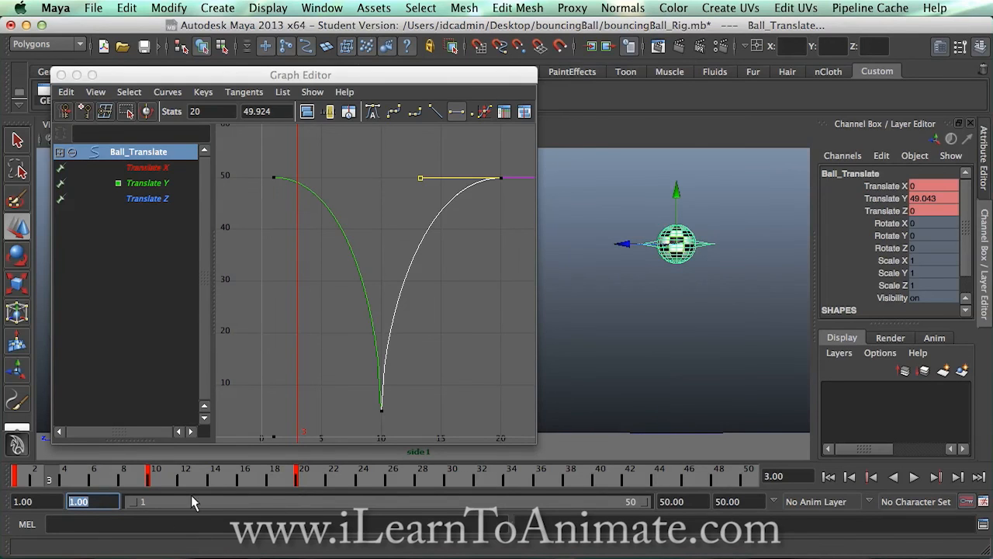
Step: At frame 20, drag the ball down in Y until its height reads about 32
click(316, 479)
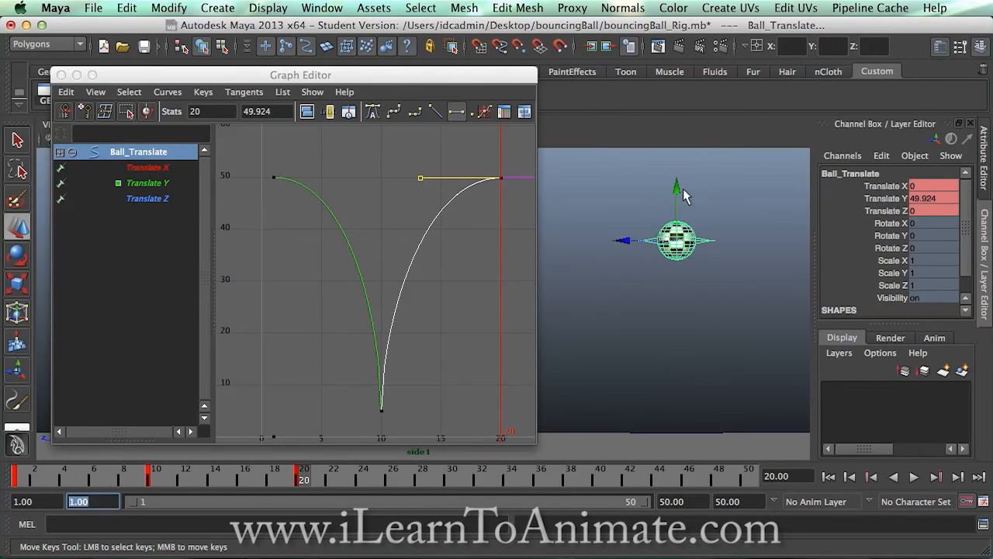
drag(677, 190, 685, 263)
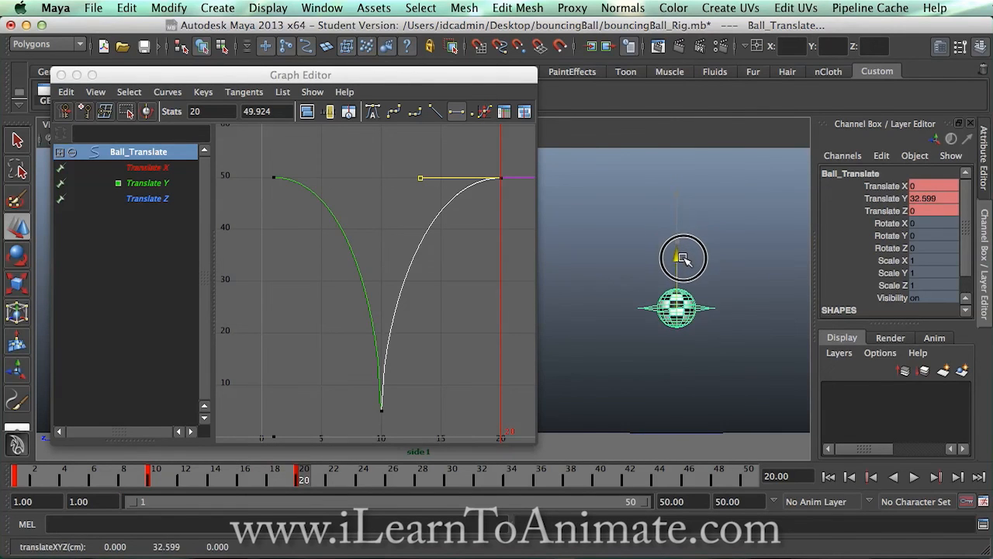
drag(685, 263, 683, 260)
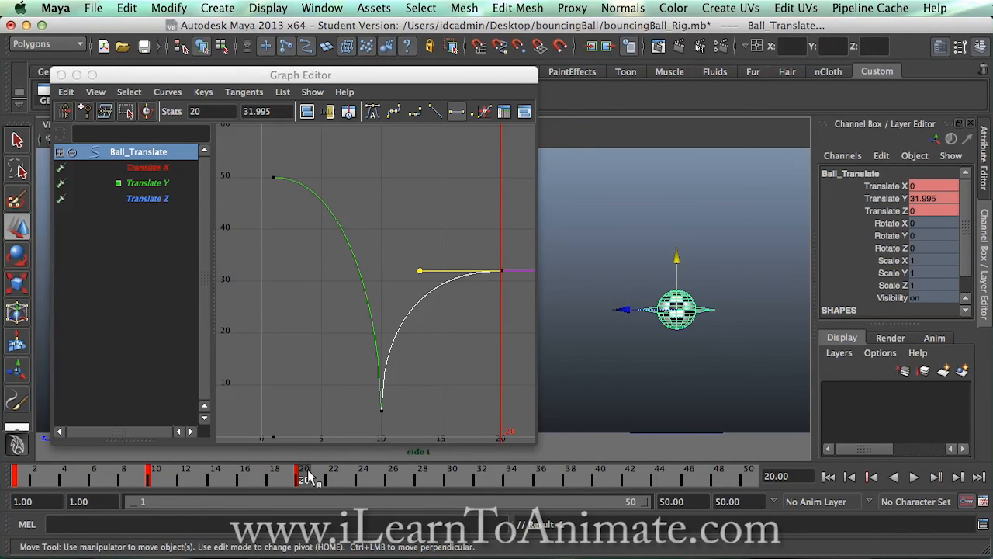
Step: Play the bounce back a couple of times and stop at frame 1
key(alt+v)
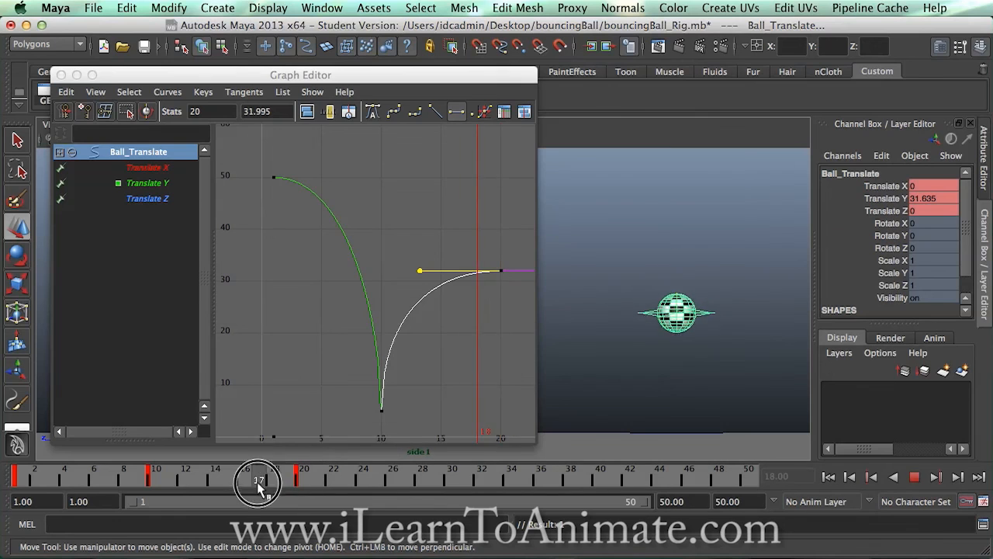
key(alt+v)
key(alt+shift+v)
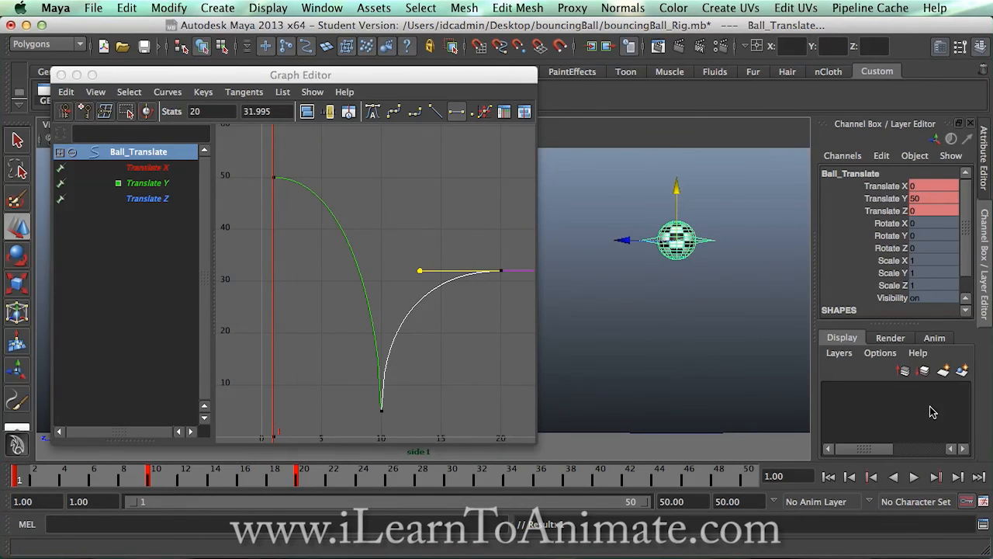
click(915, 477)
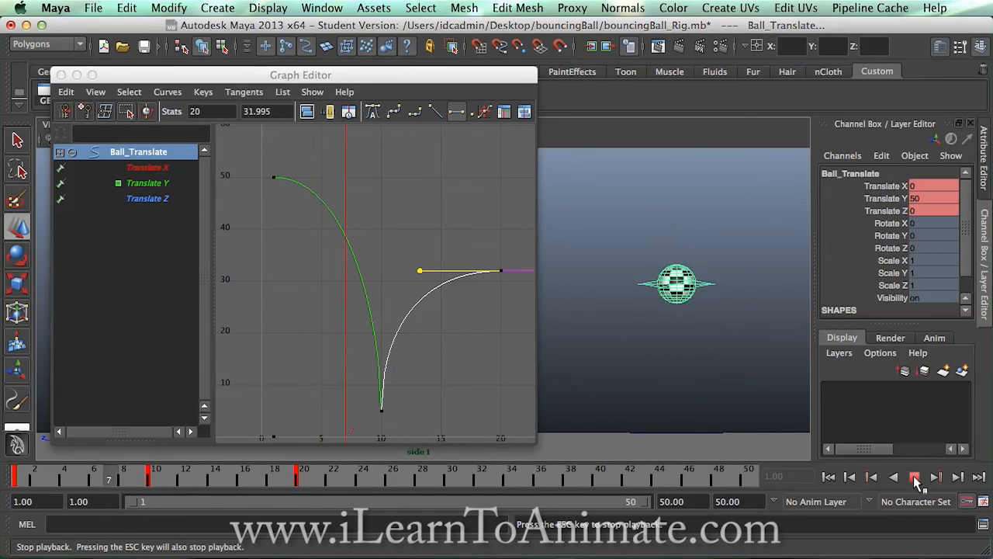
click(914, 478)
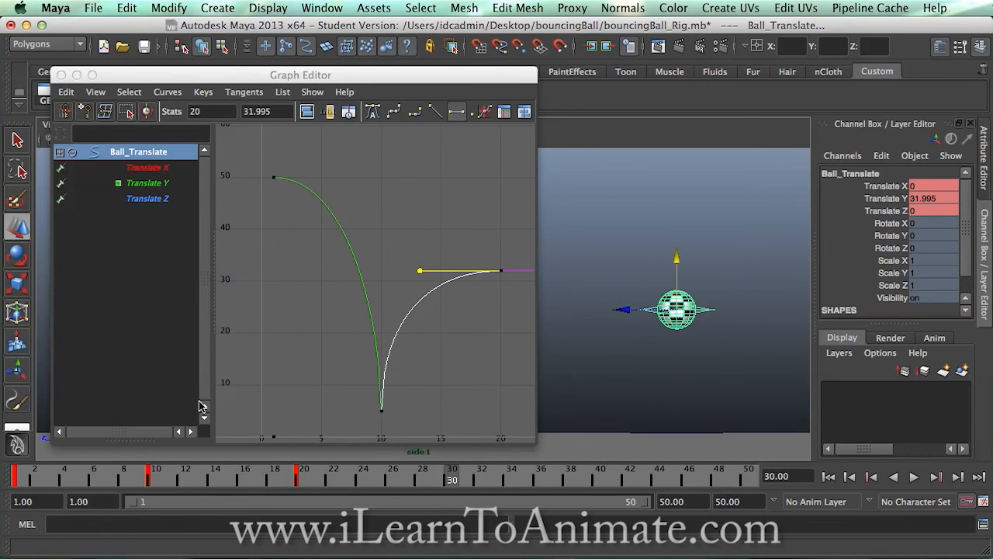
Step: At frame 20, nudge the ball up to about 37.4 for a higher second peak, then play the bounce
click(308, 481)
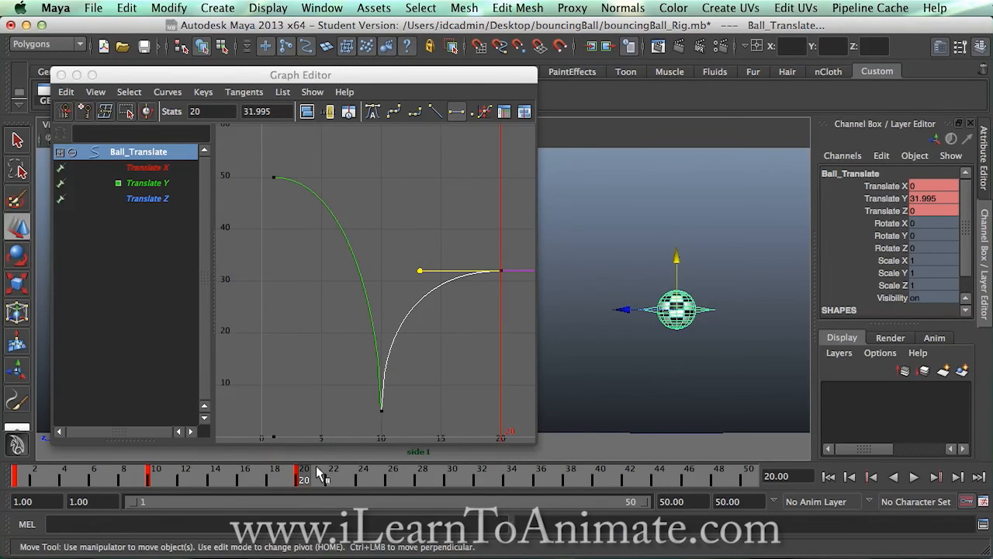
drag(677, 264, 679, 244)
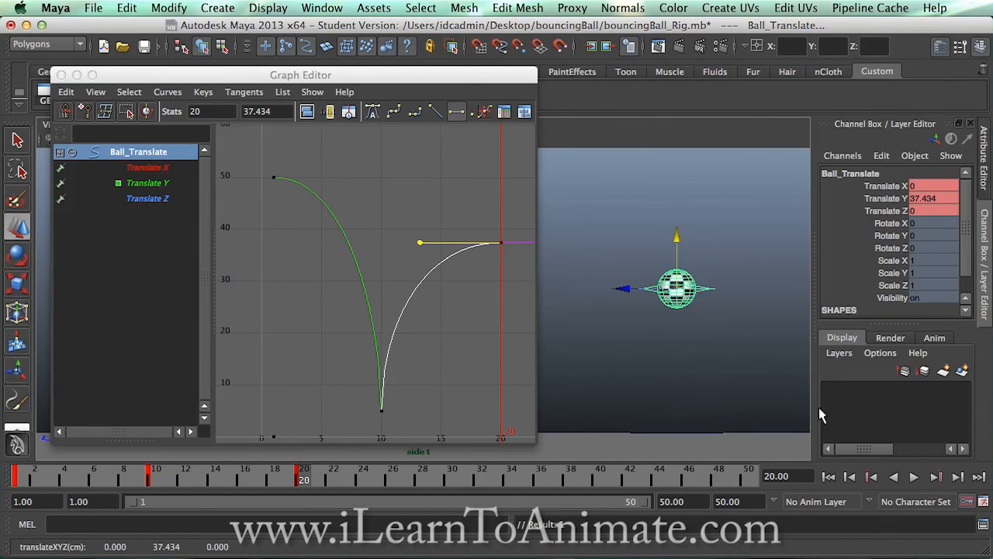
click(913, 477)
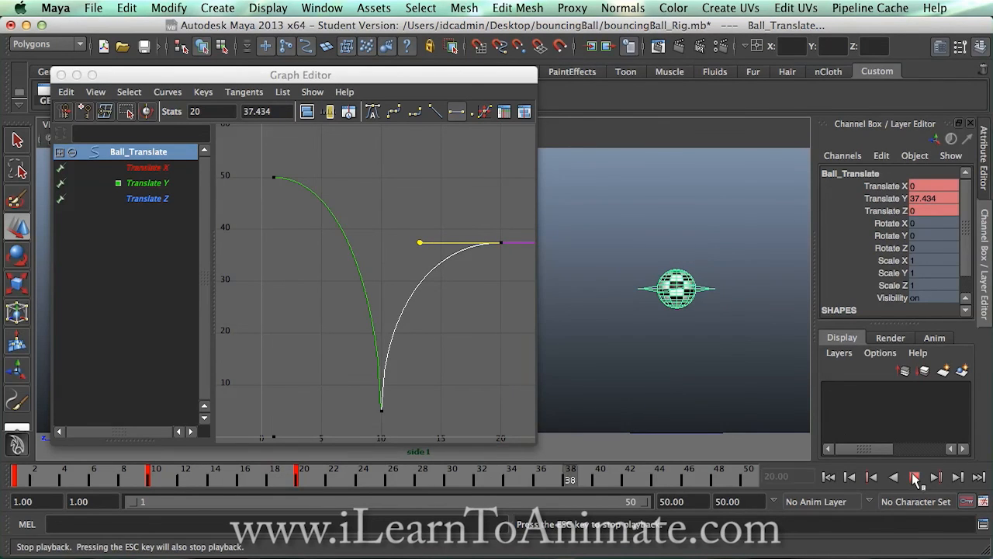